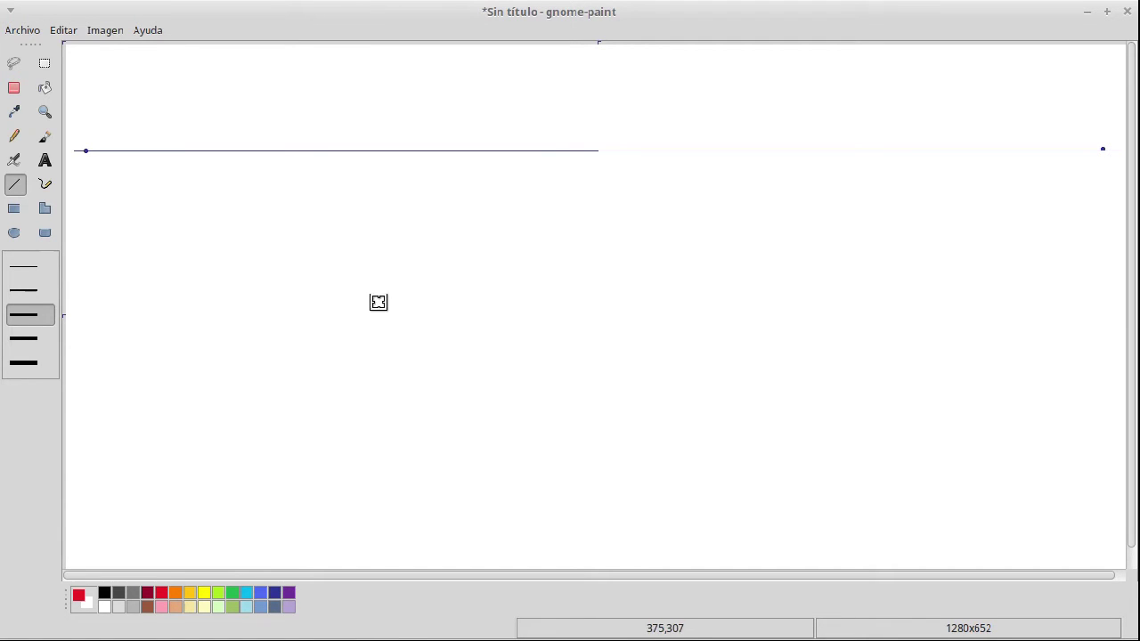
# Step: Draw a medium-thick red vertical edge below the horizon, plus thin light-grey guides from both its ends to the right vanishing point
pyautogui.moveTo(380, 289); pyautogui.dragTo(379, 358)
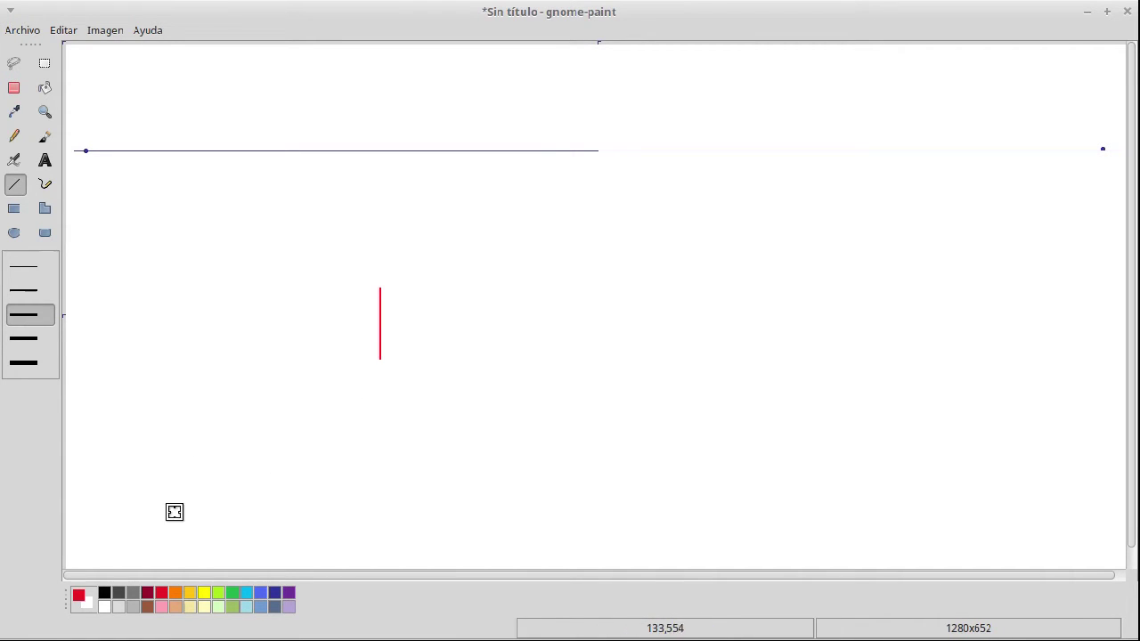
pyautogui.click(133, 607)
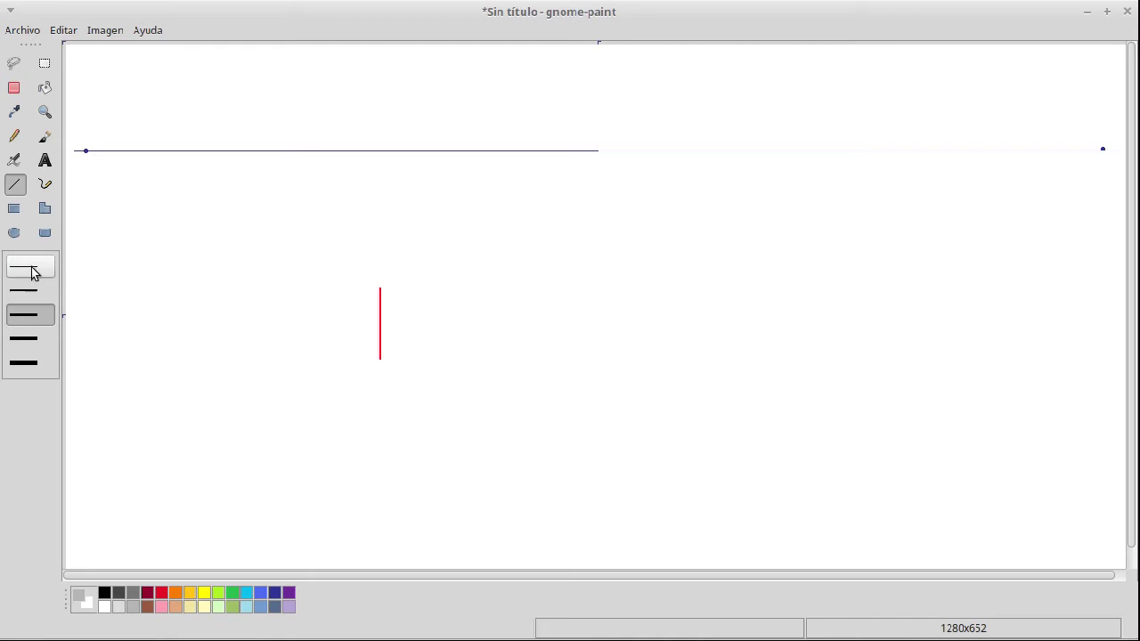
pyautogui.click(29, 266)
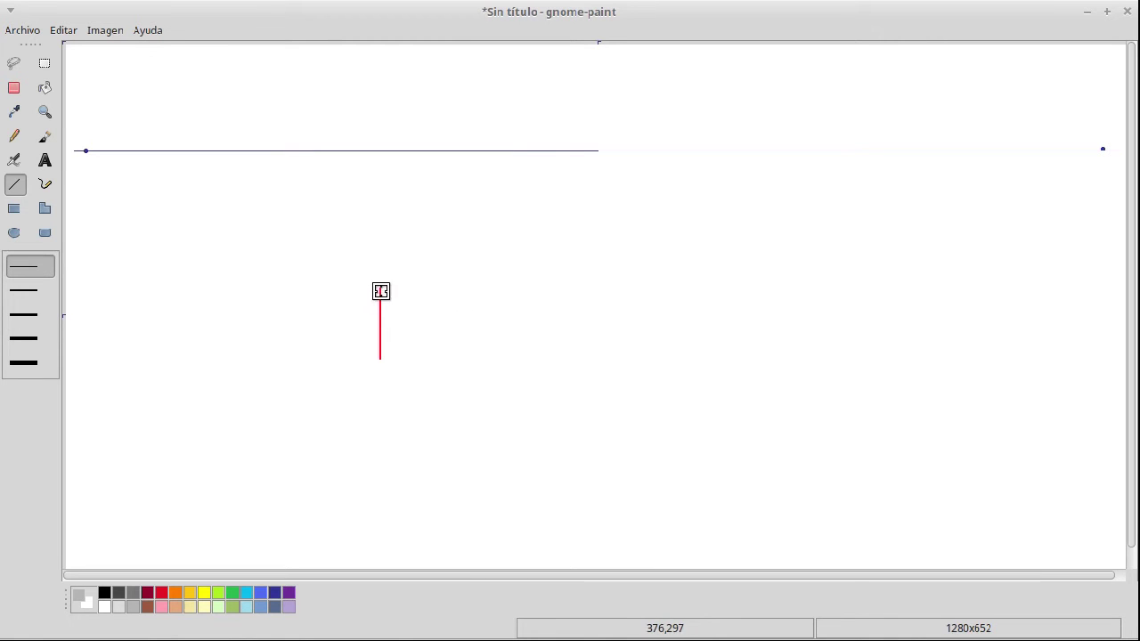
pyautogui.moveTo(378, 287); pyautogui.dragTo(1104, 149)
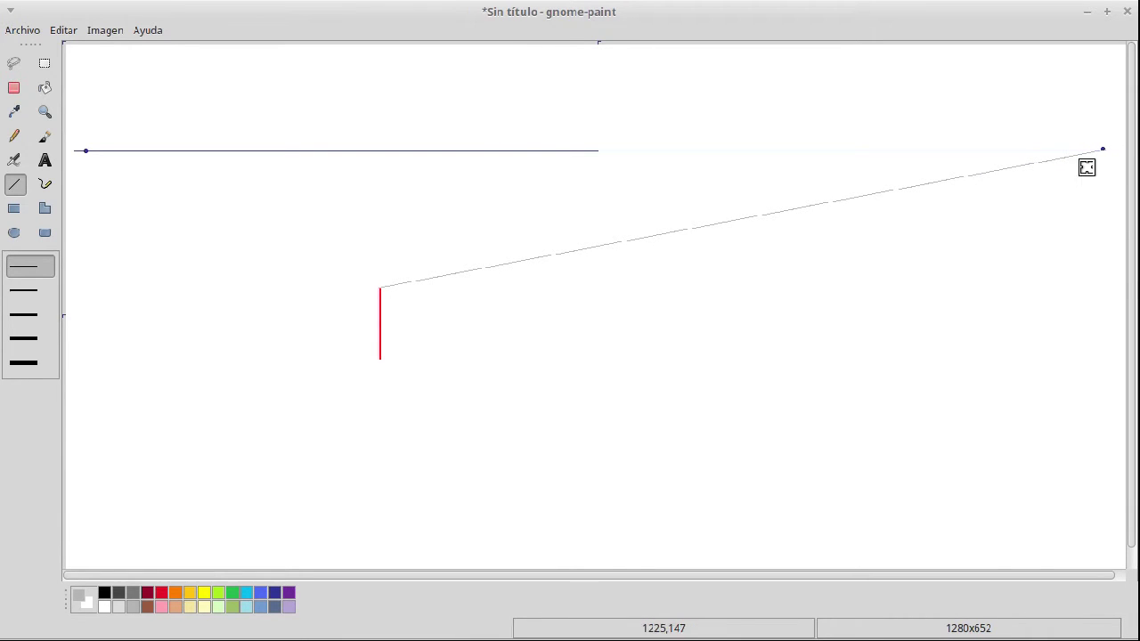
pyautogui.moveTo(379, 354); pyautogui.dragTo(1115, 145)
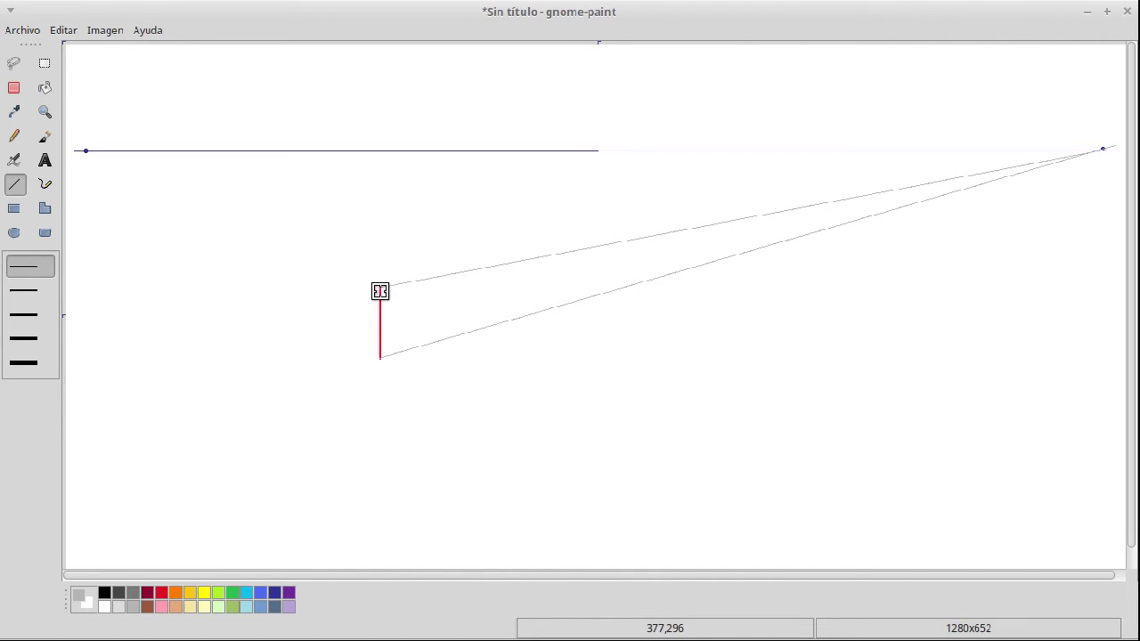
# Step: Draw thin light-grey guides from both ends of the red vertical edge to the left vanishing point
pyautogui.moveTo(379, 289); pyautogui.dragTo(85, 151)
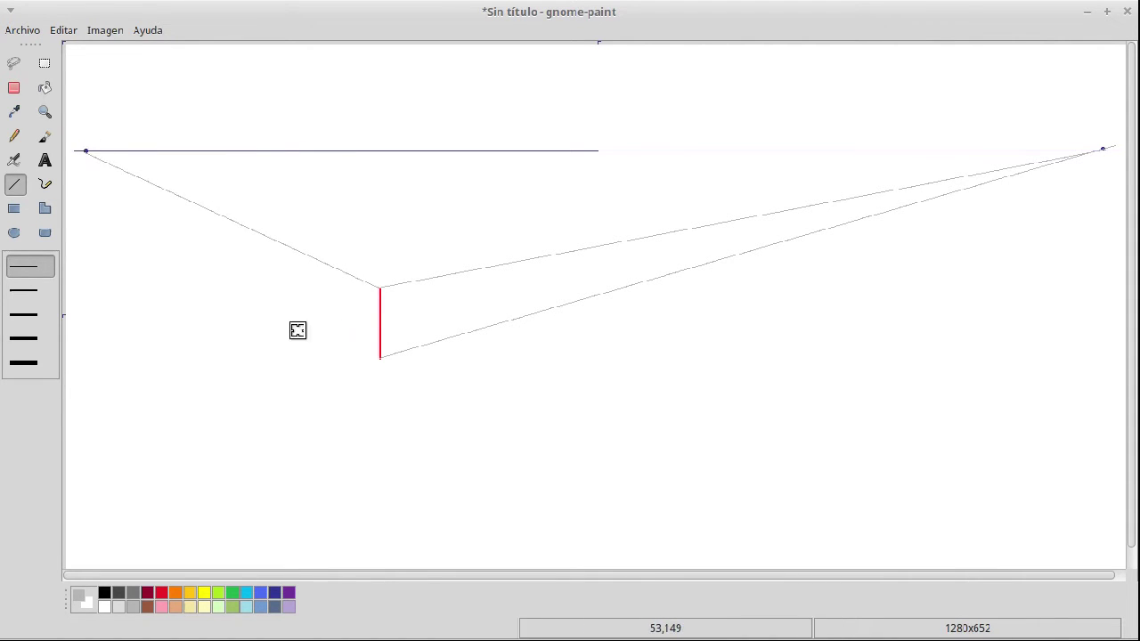
pyautogui.moveTo(382, 358); pyautogui.dragTo(172, 221)
pyautogui.hotkey('ctrl', 'z')
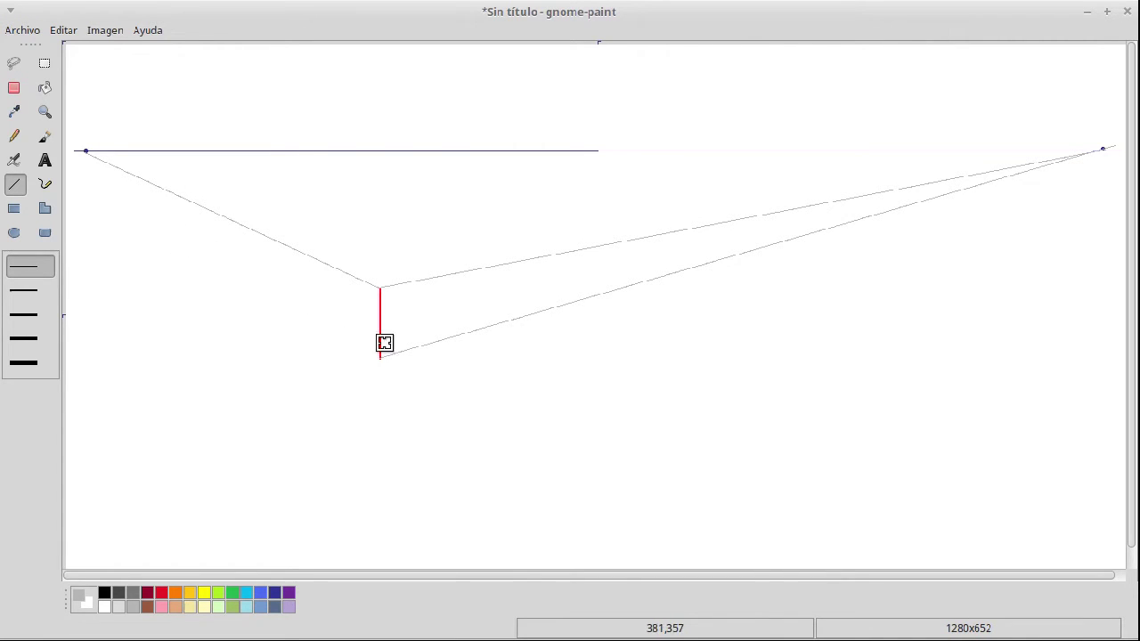
pyautogui.moveTo(380, 357); pyautogui.dragTo(85, 149)
# Step: Outline the box's narrow left face in medium-thick red lines between the guides to the left vanishing point
pyautogui.click(161, 592)
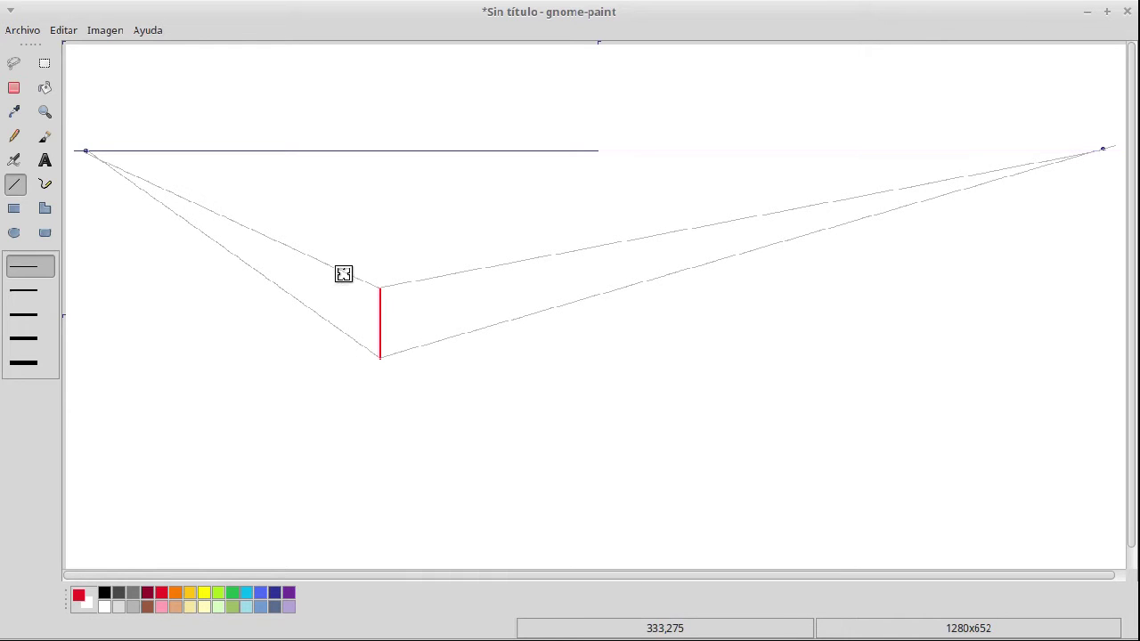
pyautogui.moveTo(379, 290); pyautogui.dragTo(354, 276)
pyautogui.hotkey('ctrl', 'z')
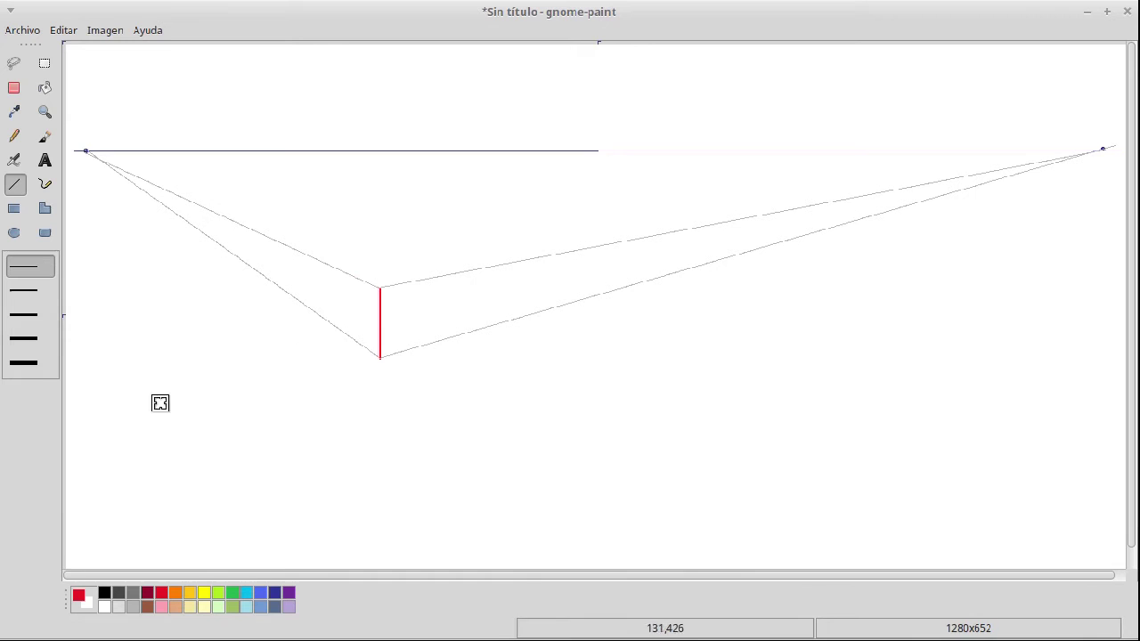
pyautogui.click(32, 314)
pyautogui.moveTo(379, 290)
pyautogui.mouseDown()
pyautogui.moveTo(340, 272)
pyautogui.moveTo(339, 329)
pyautogui.moveTo(379, 357)
pyautogui.mouseUp()
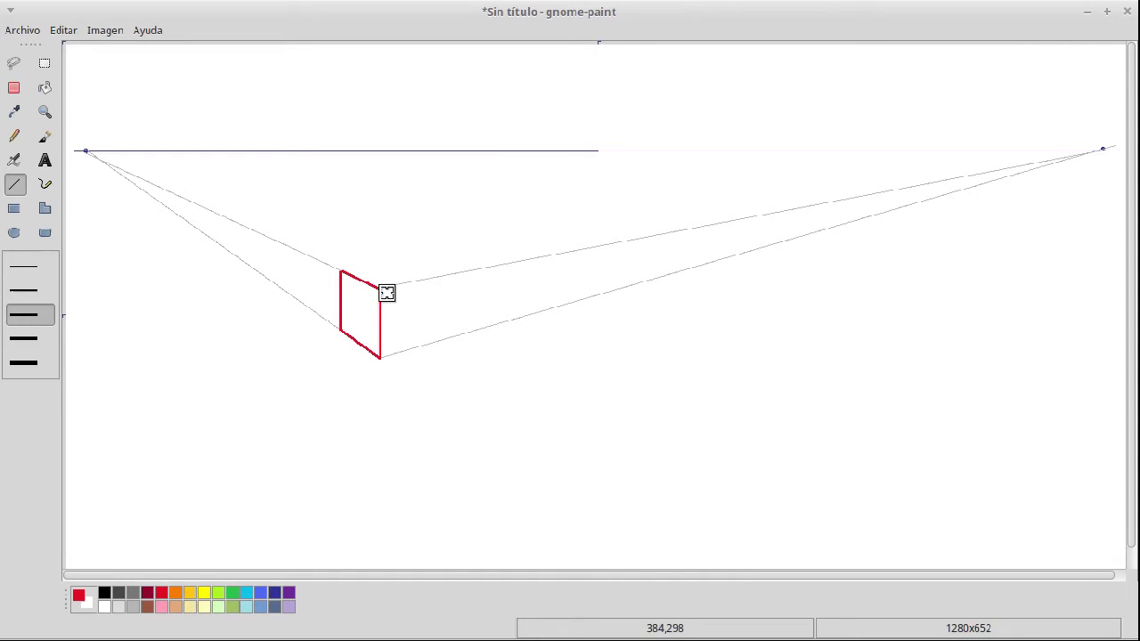
# Step: Outline the box's long right face in red along the guides to the right vanishing point, closing it with a vertical edge
pyautogui.moveTo(378, 290); pyautogui.dragTo(635, 241)
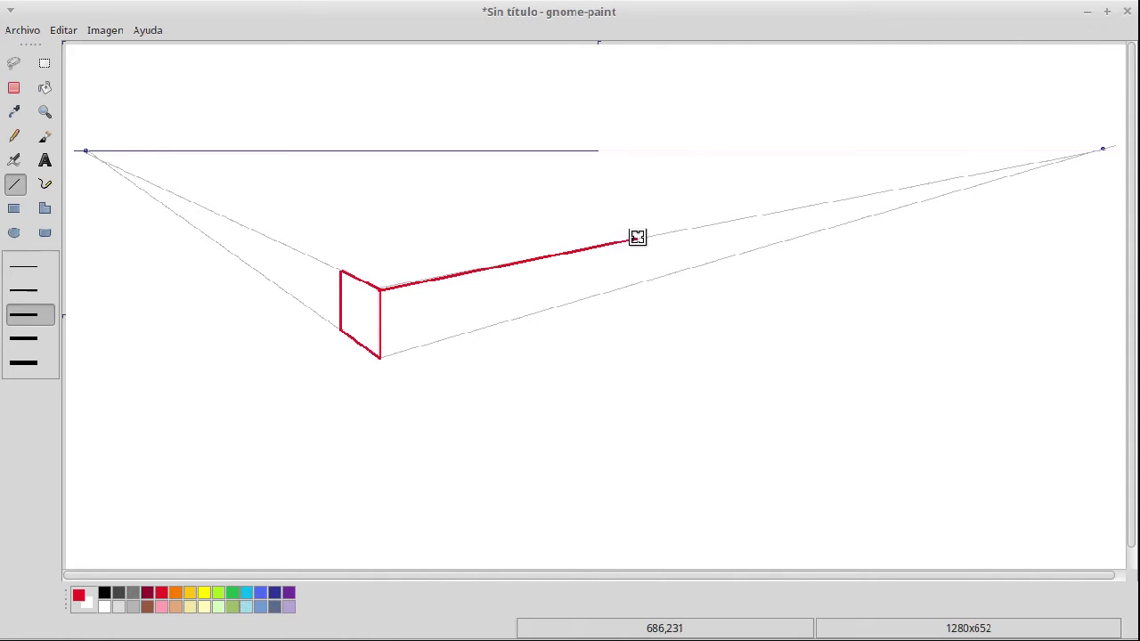
pyautogui.moveTo(637, 239); pyautogui.dragTo(638, 288)
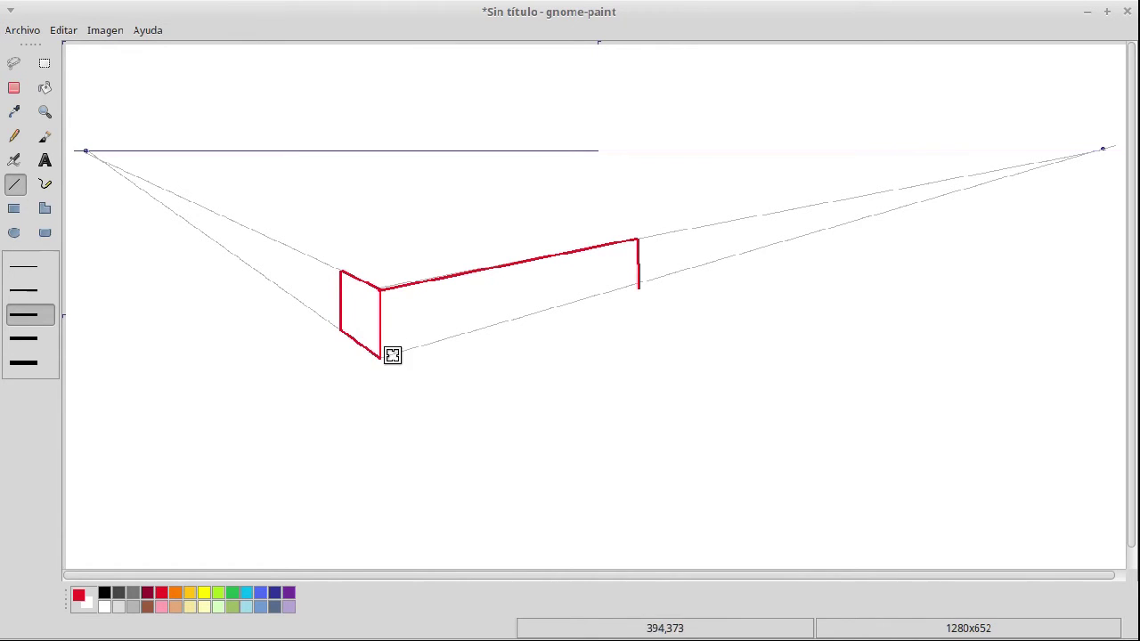
pyautogui.moveTo(380, 359); pyautogui.dragTo(639, 283)
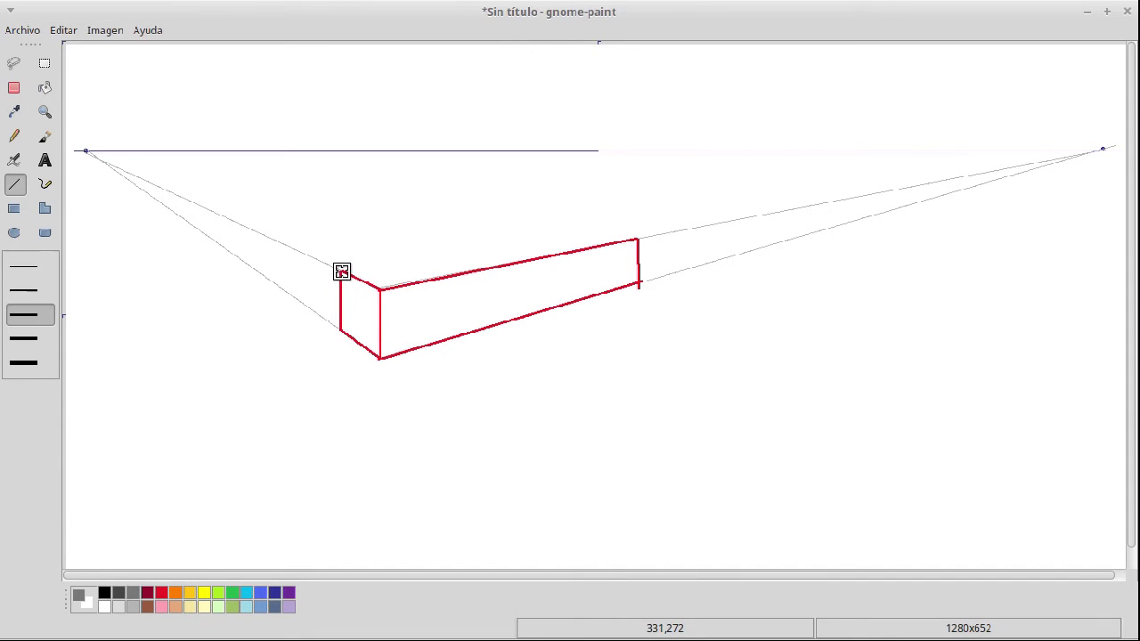
# Step: Draw thin dark-grey guides from the outer upper corners of the box's two faces to the opposite vanishing points
pyautogui.moveTo(340, 271); pyautogui.dragTo(472, 235)
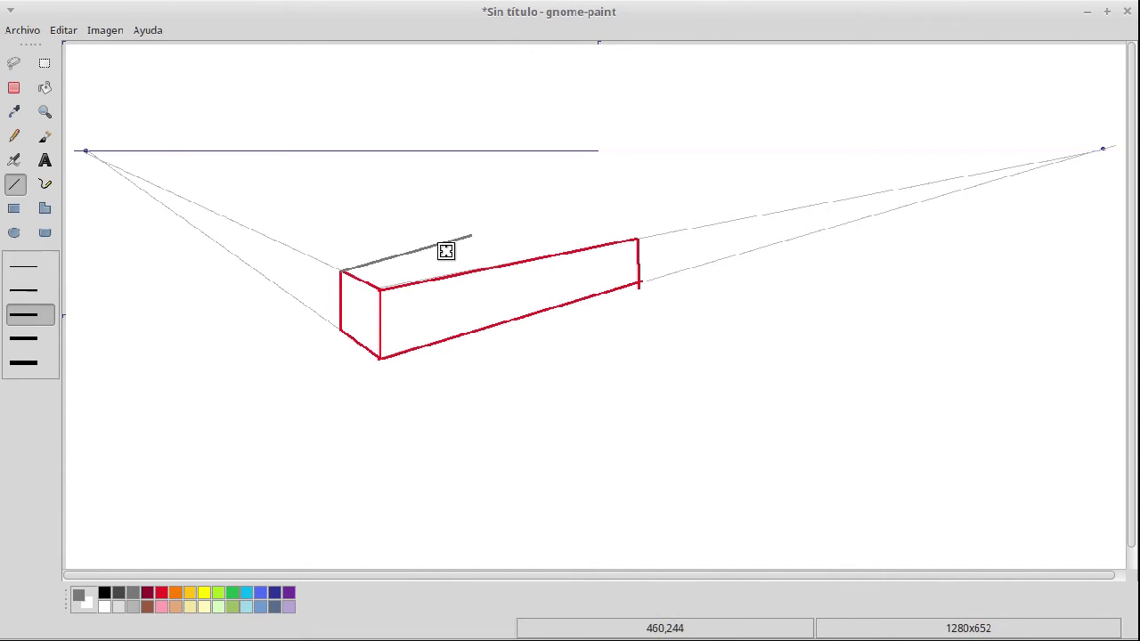
pyautogui.hotkey('ctrl', 'z')
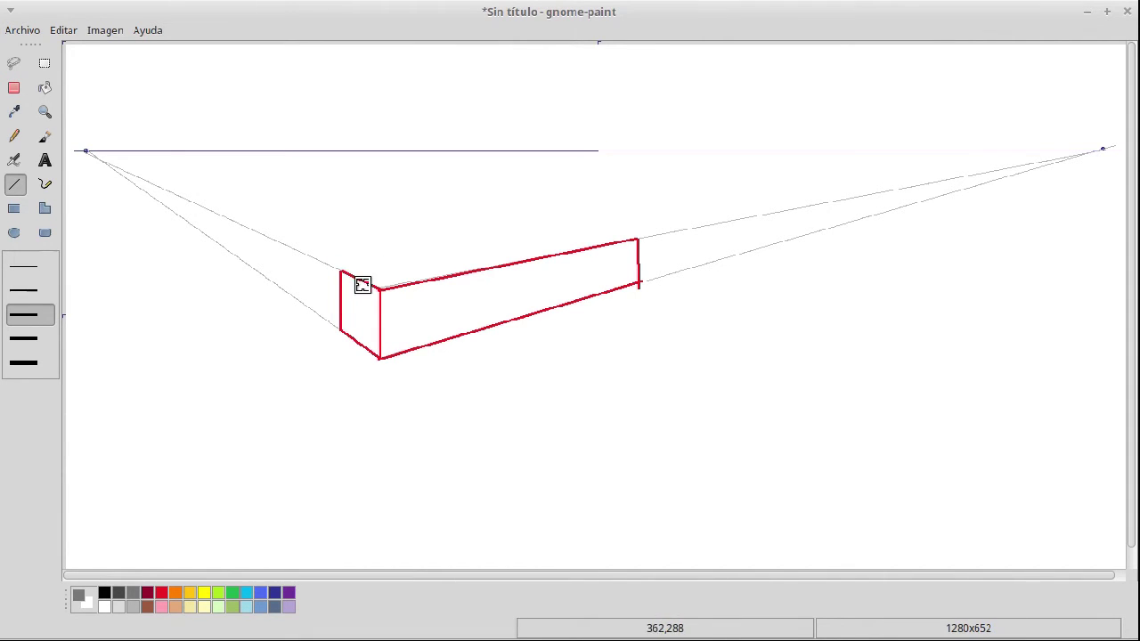
pyautogui.click(23, 266)
pyautogui.moveTo(339, 271); pyautogui.dragTo(1111, 147)
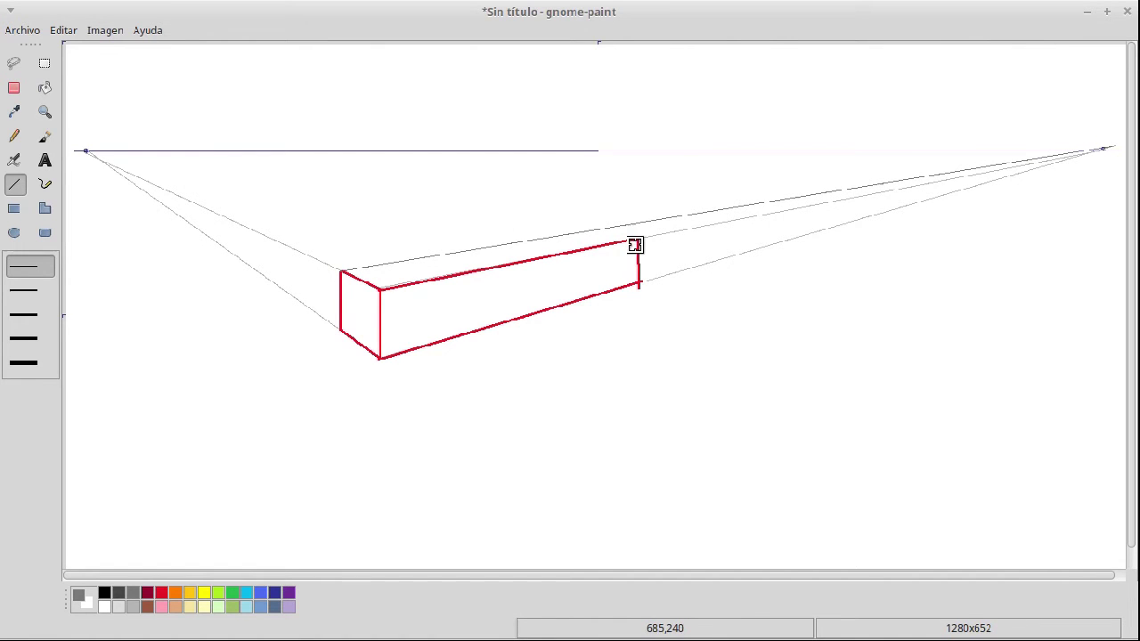
pyautogui.moveTo(636, 238); pyautogui.dragTo(86, 152)
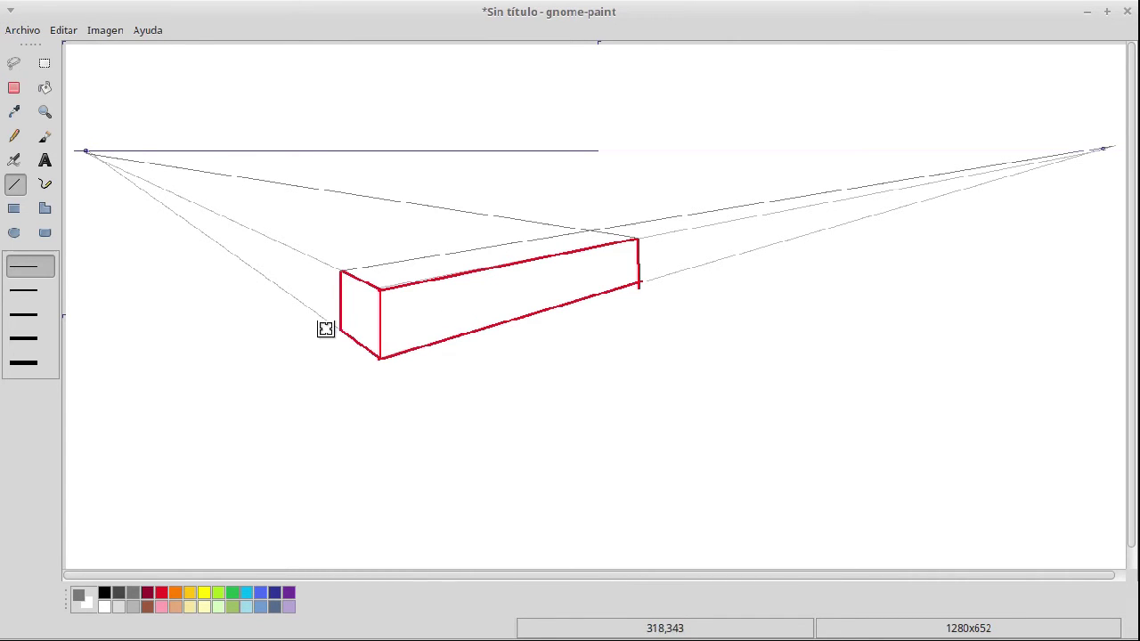
# Step: Complete the box's top face with medium-thick red back edges meeting where the two dark-grey guides cross
pyautogui.click(26, 314)
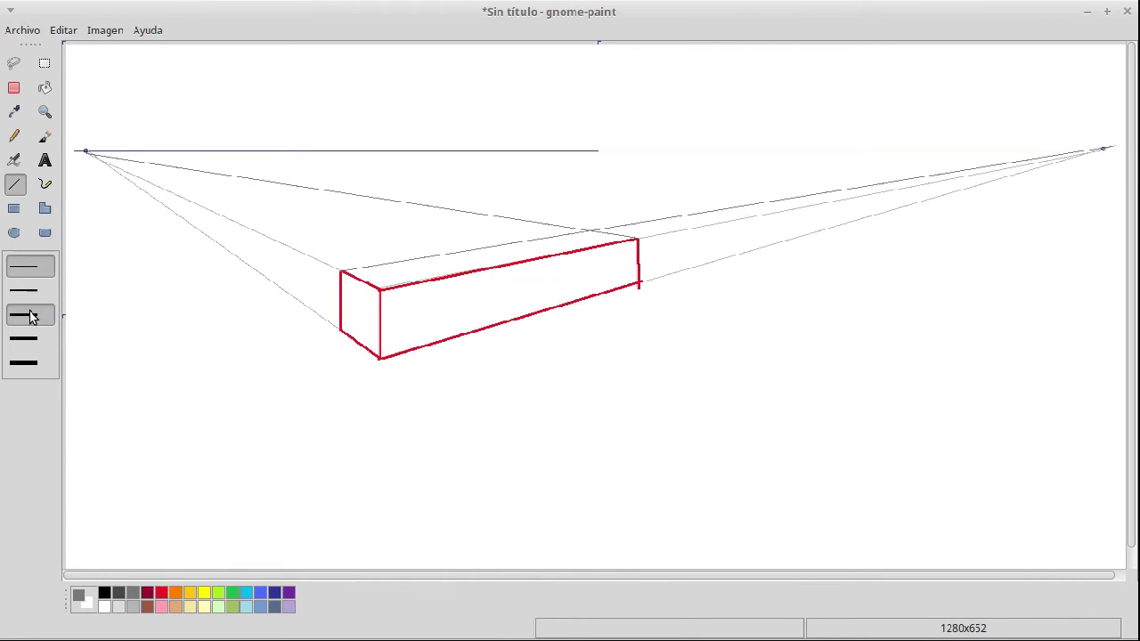
pyautogui.moveTo(341, 271); pyautogui.dragTo(439, 253)
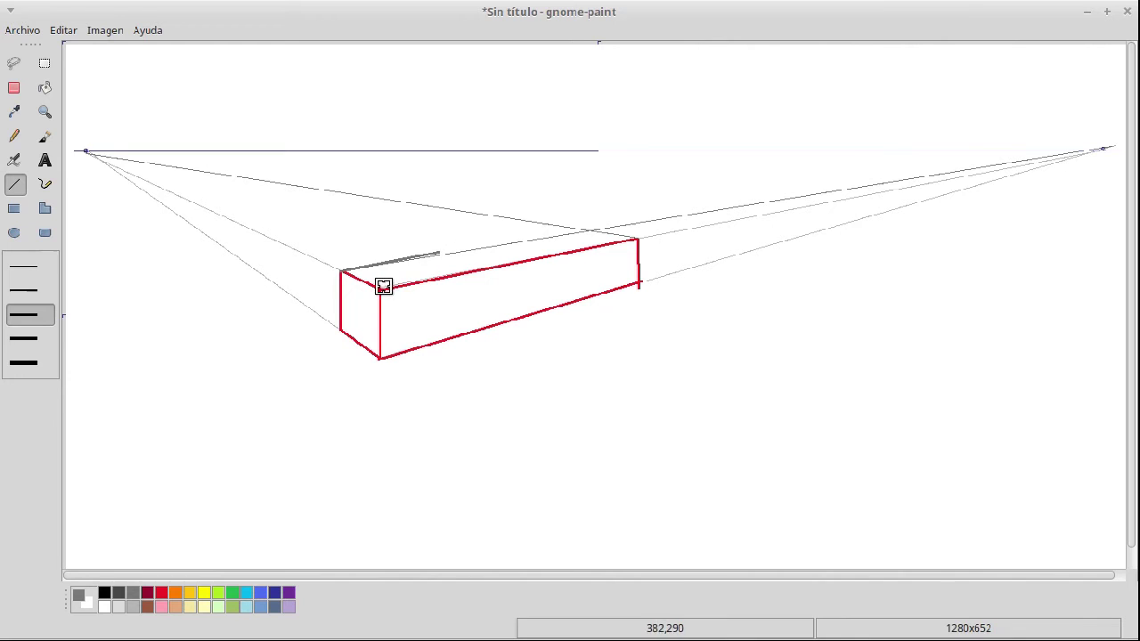
pyautogui.hotkey('ctrl', 'z')
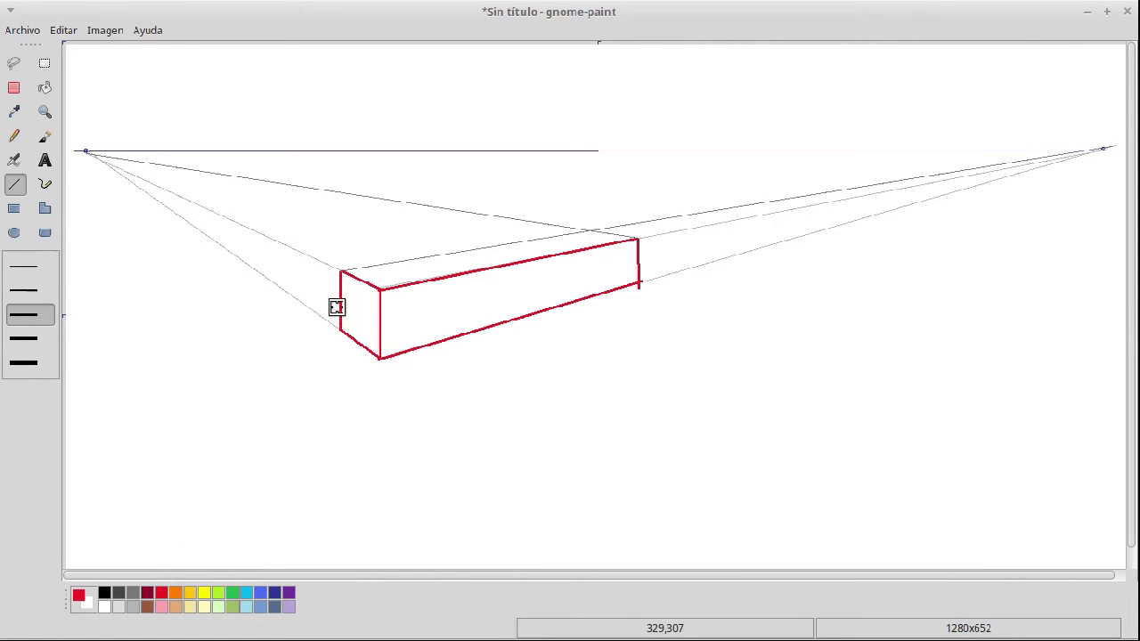
pyautogui.moveTo(344, 270); pyautogui.dragTo(584, 232)
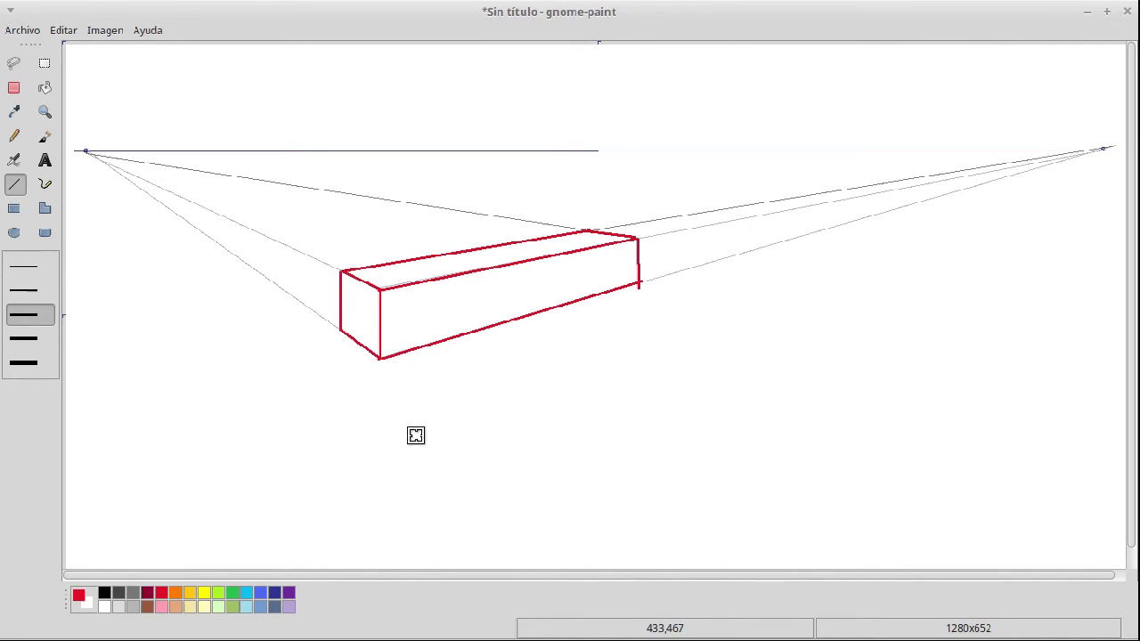
# Step: Draw a closed red triangle to the right of the box, below the horizon line
pyautogui.doubleClick(161, 594)
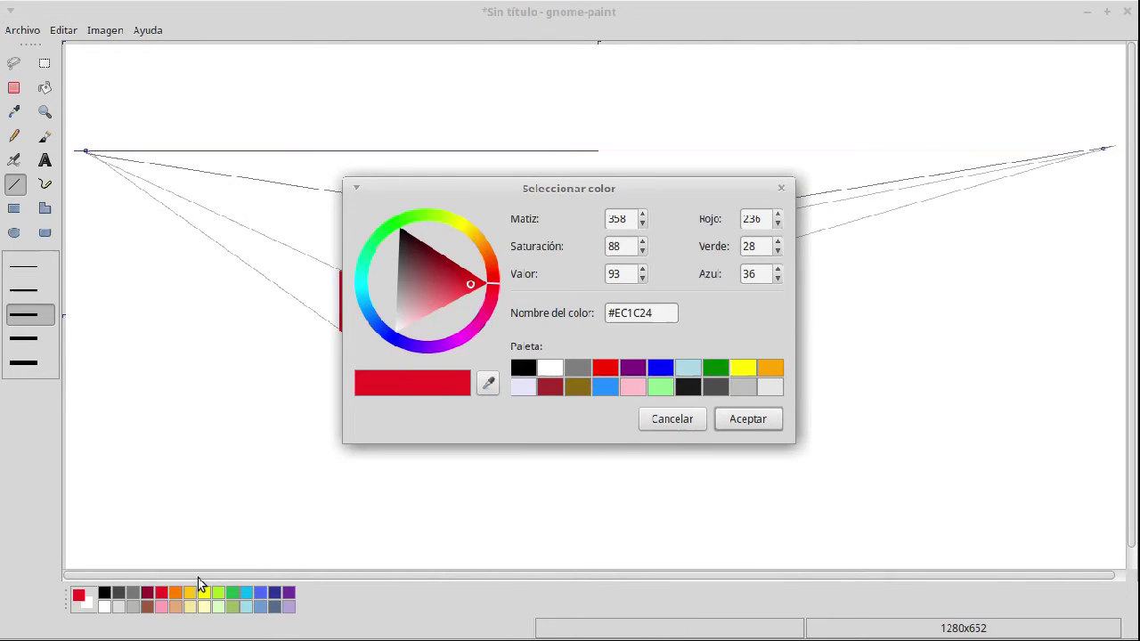
pyautogui.click(669, 419)
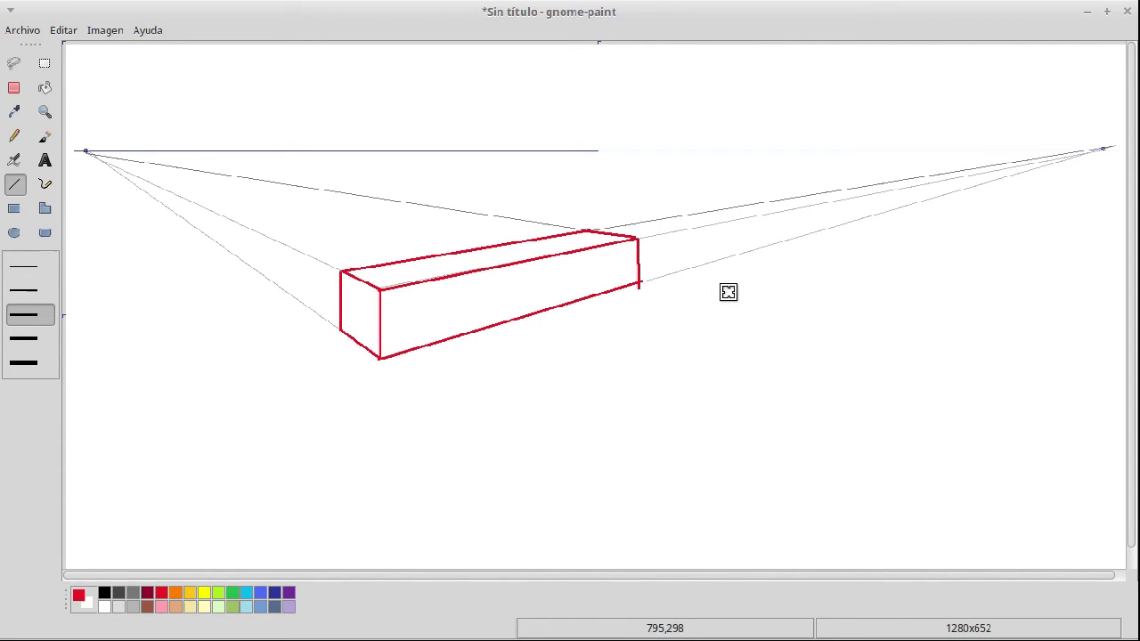
pyautogui.moveTo(704, 294)
pyautogui.mouseDown()
pyautogui.moveTo(768, 316)
pyautogui.moveTo(797, 307)
pyautogui.moveTo(758, 227)
pyautogui.moveTo(723, 255)
pyautogui.moveTo(706, 293)
pyautogui.mouseUp()
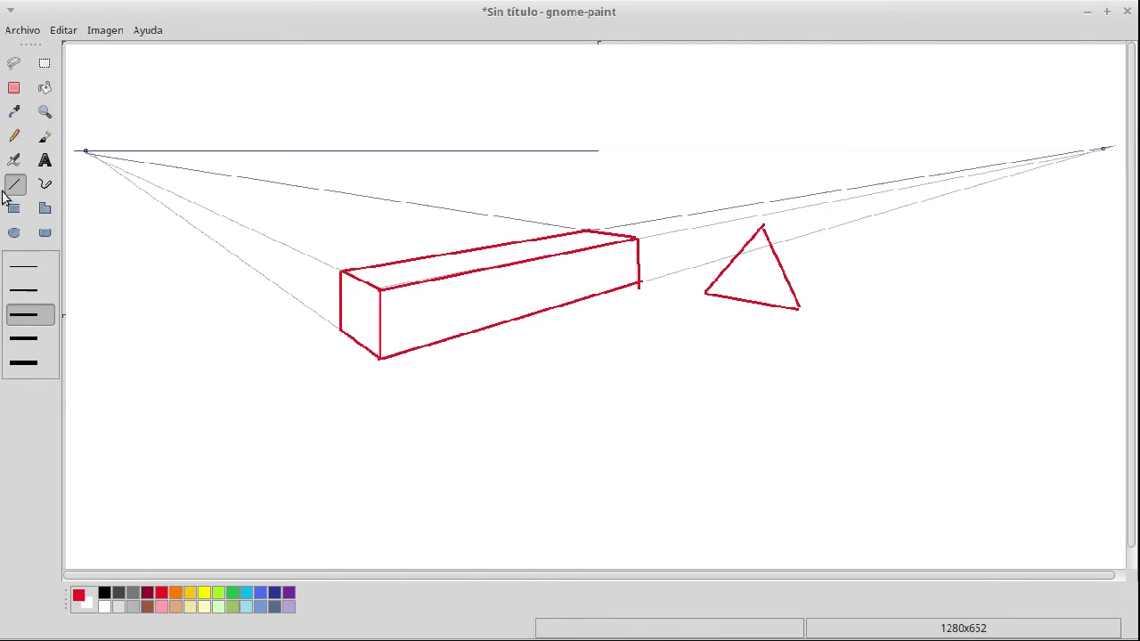
# Step: Draw thin light-grey guides from the triangle's three corners to the right vanishing point
pyautogui.click(44, 266)
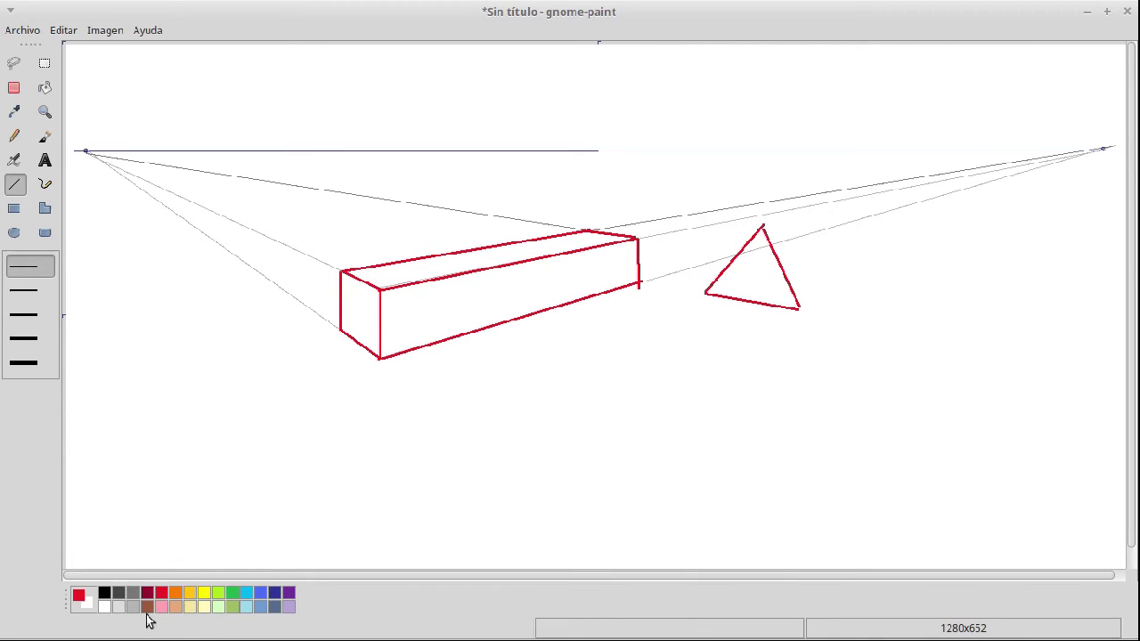
pyautogui.moveTo(769, 224); pyautogui.dragTo(1104, 149)
pyautogui.moveTo(791, 312); pyautogui.dragTo(1104, 148)
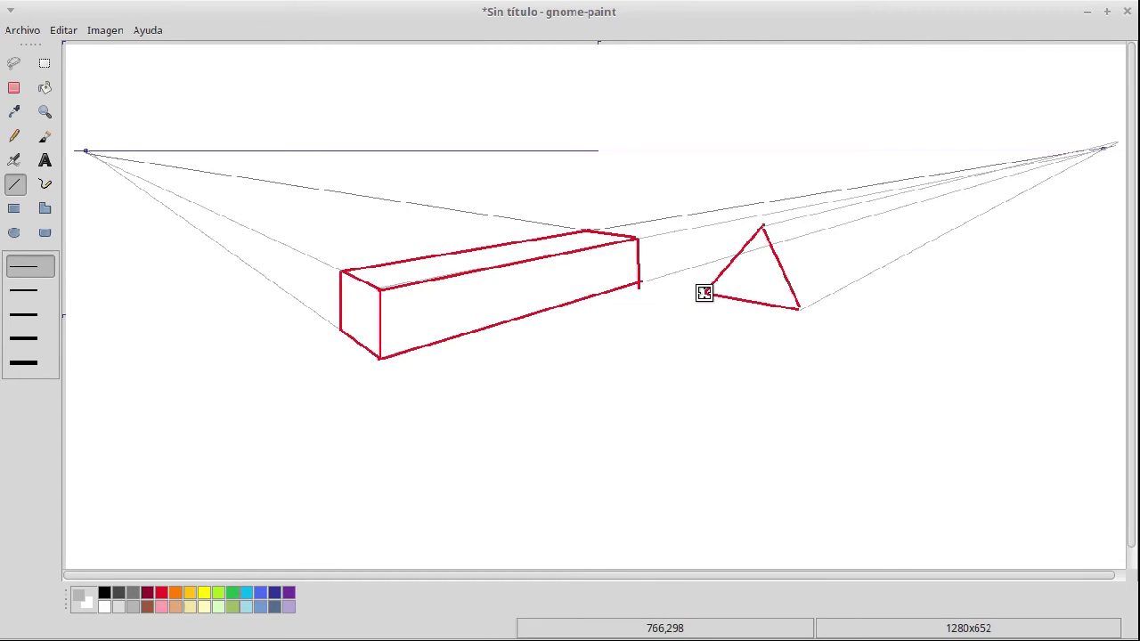
pyautogui.moveTo(704, 291); pyautogui.dragTo(1112, 145)
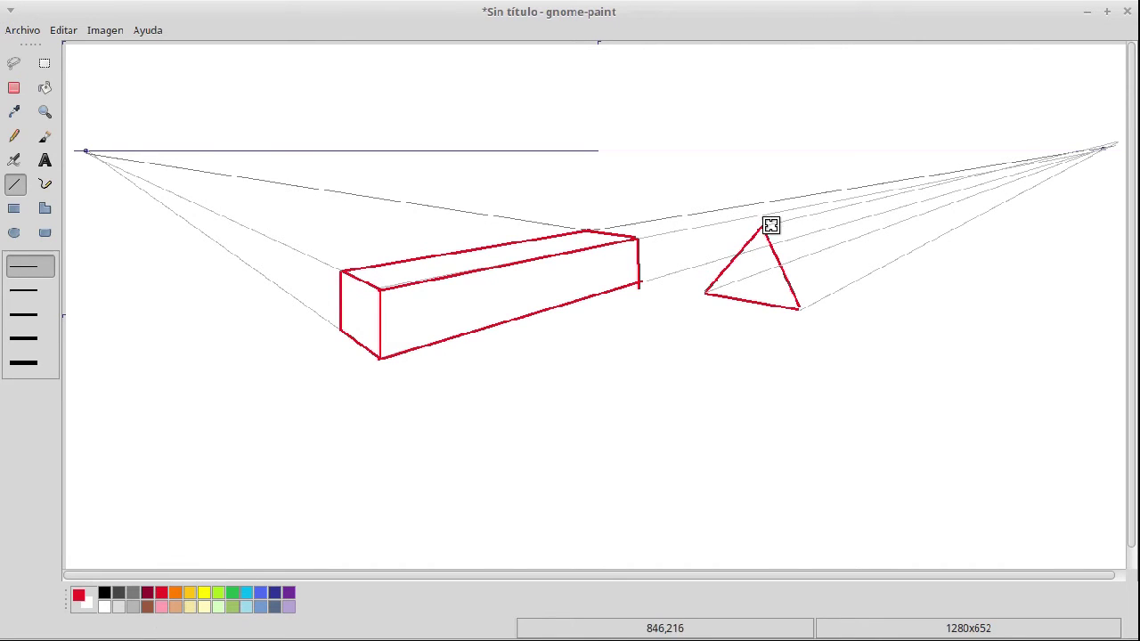
# Step: Trace the receding edges from the triangle's apex and lower right corner in medium-thick red along their guides
pyautogui.moveTo(763, 224)
pyautogui.mouseDown()
pyautogui.moveTo(867, 196)
pyautogui.moveTo(851, 203)
pyautogui.mouseUp()
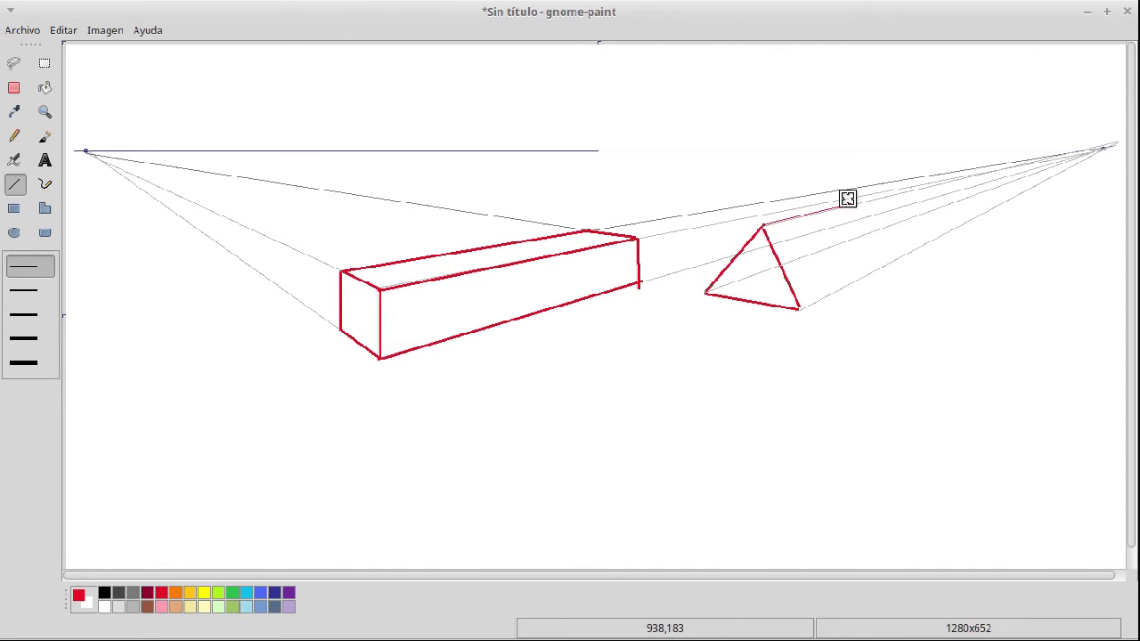
pyautogui.hotkey('ctrl', 'z')
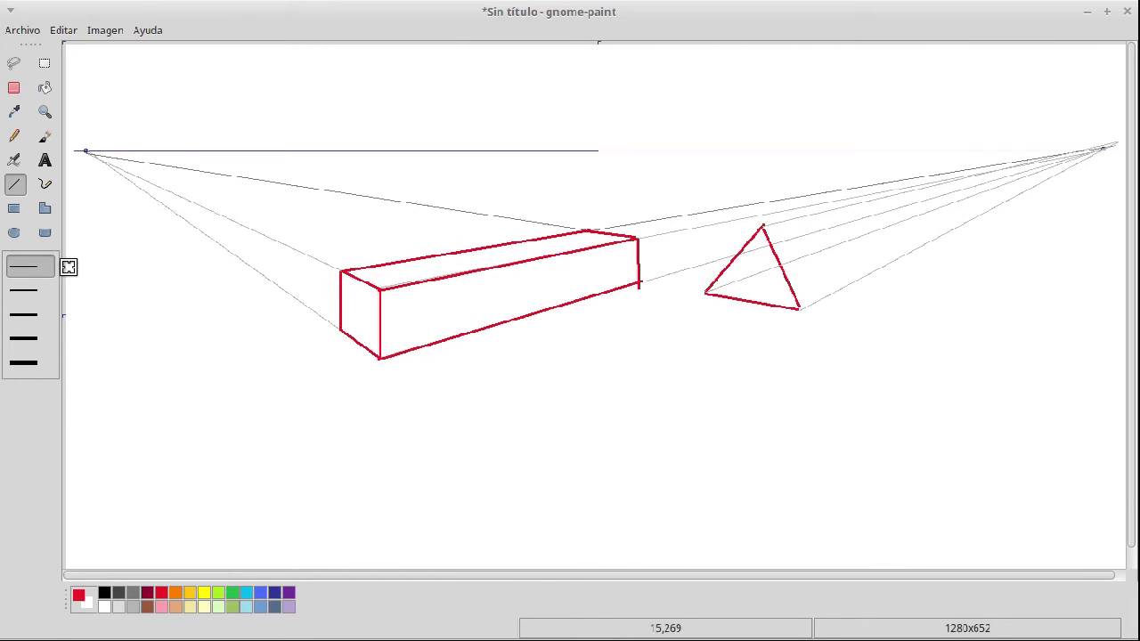
pyautogui.click(35, 314)
pyautogui.click(759, 229)
pyautogui.moveTo(761, 227); pyautogui.dragTo(967, 180)
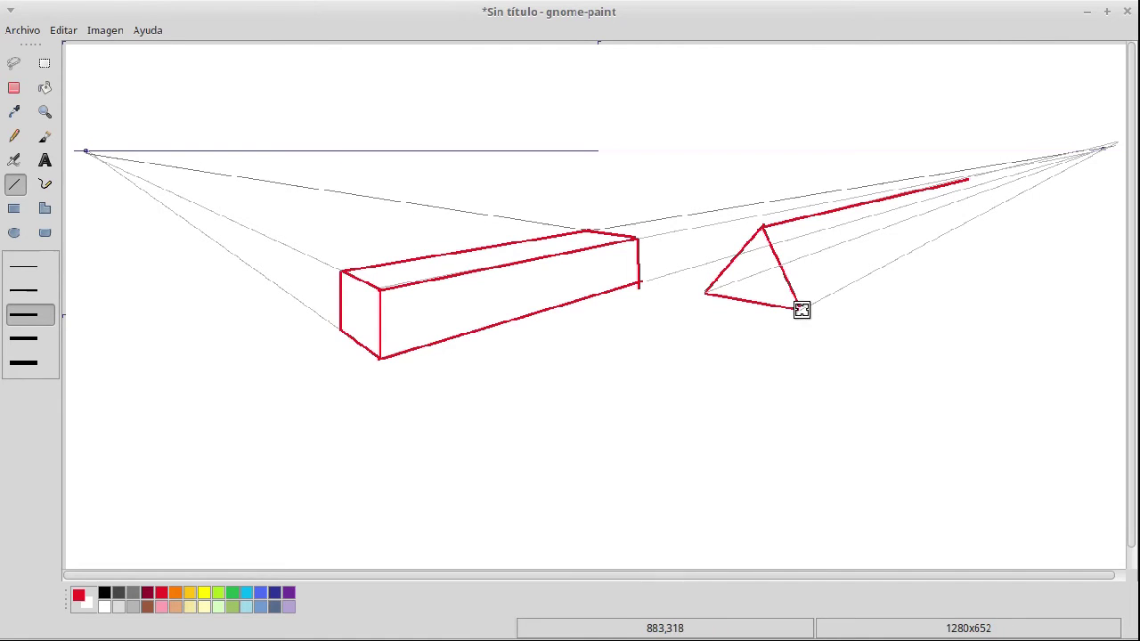
pyautogui.moveTo(798, 307); pyautogui.dragTo(991, 208)
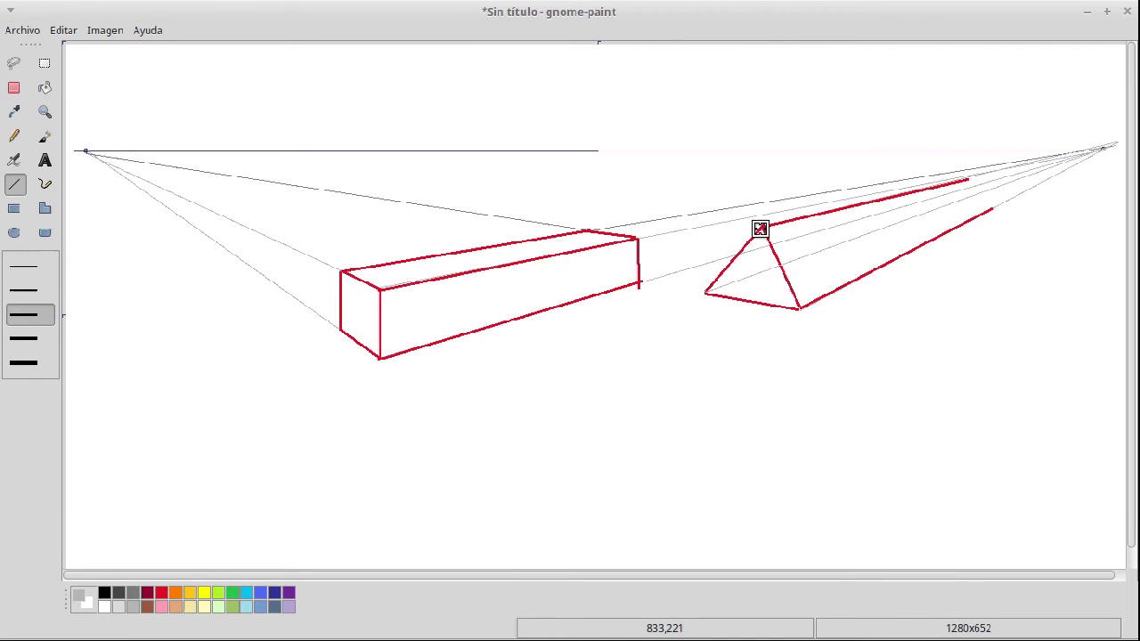
# Step: Draw a thin light-grey vertical from the triangle's apex to its base and a guide to the right vanishing point
pyautogui.moveTo(761, 224); pyautogui.dragTo(761, 289)
pyautogui.hotkey('ctrl', 'z')
pyautogui.moveTo(762, 226); pyautogui.dragTo(762, 302)
pyautogui.click(49, 266)
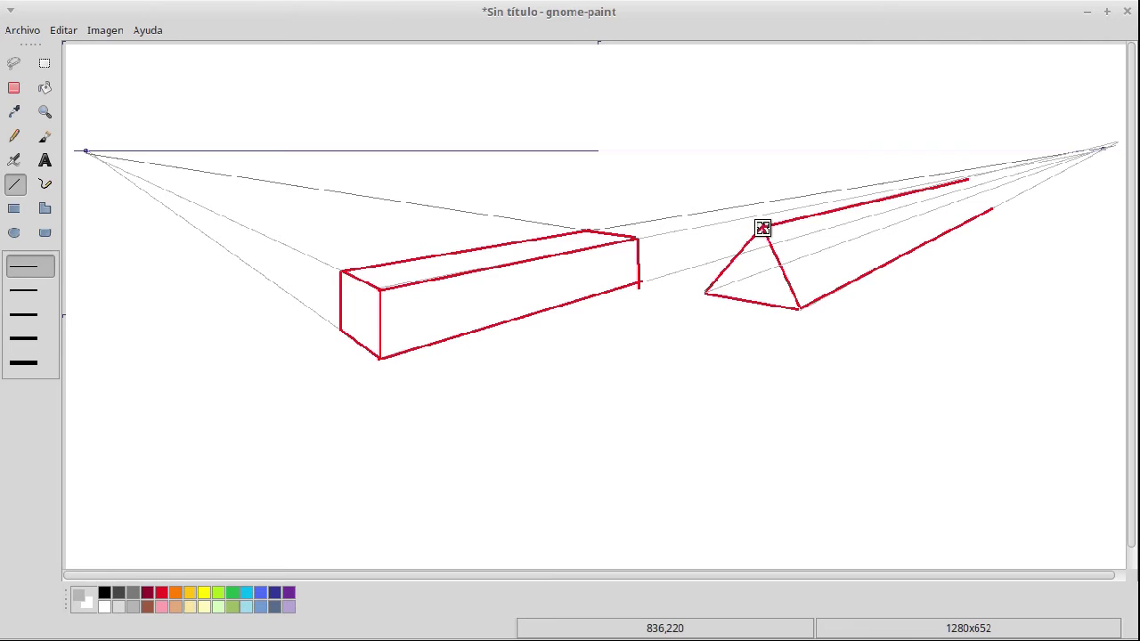
pyautogui.moveTo(761, 227); pyautogui.dragTo(1110, 147)
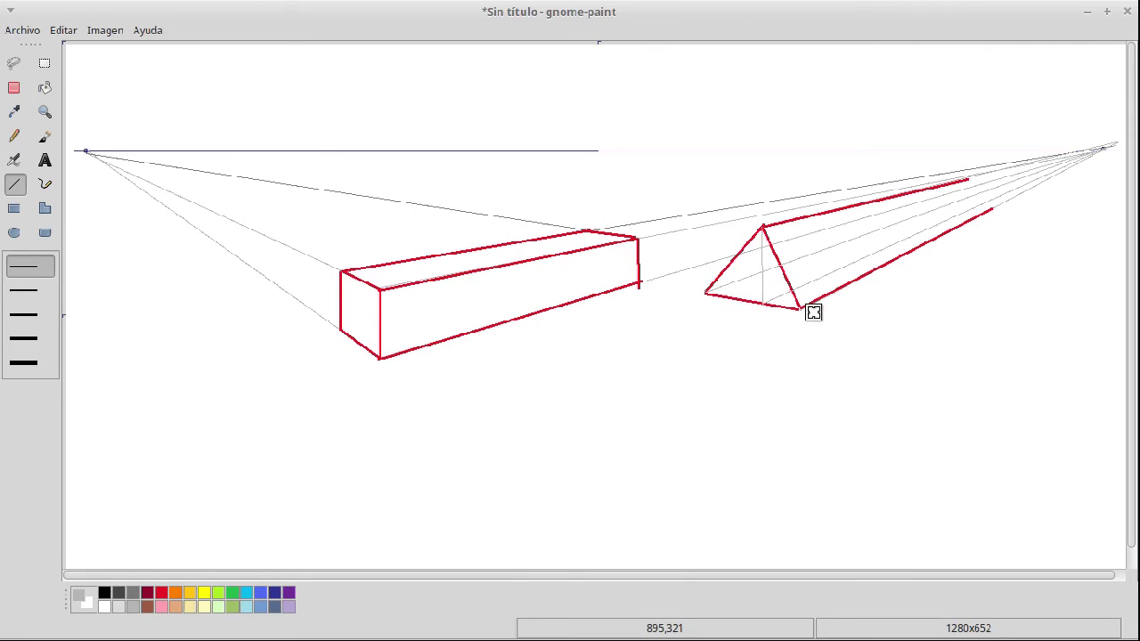
# Step: Draw a thin light-grey guide from the triangle's lower right corner to the left vanishing point
pyautogui.moveTo(800, 309); pyautogui.dragTo(82, 154)
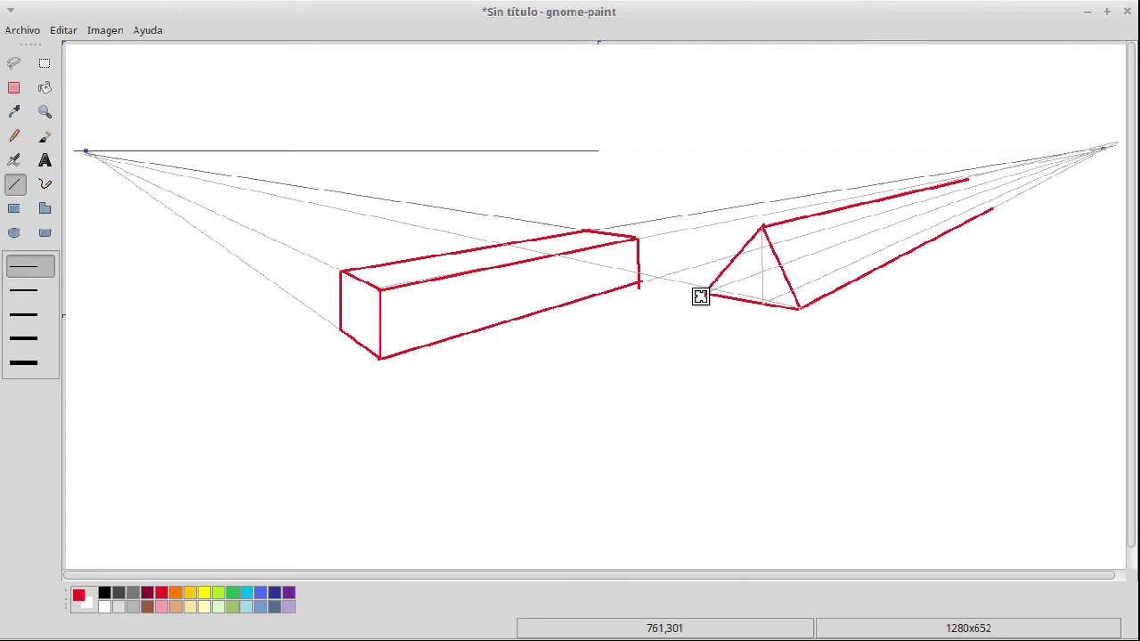
pyautogui.moveTo(709, 288); pyautogui.dragTo(795, 306)
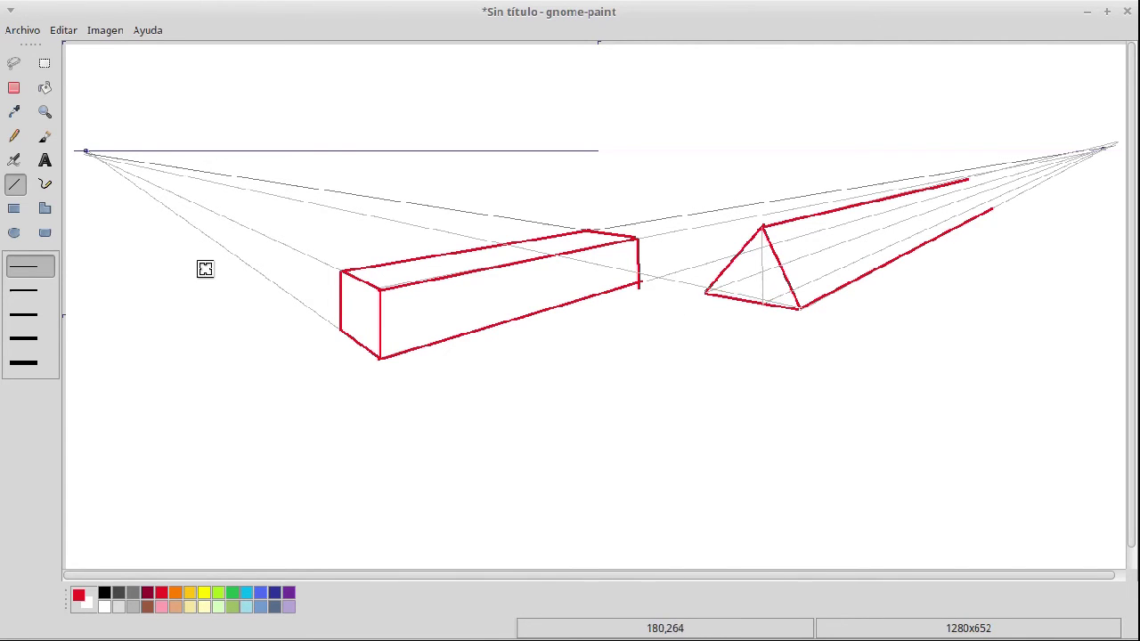
# Step: Redraw the triangle's base edge in medium-thick red along its guide and erase most of the old line beneath it
pyautogui.click(24, 314)
pyautogui.moveTo(708, 290); pyautogui.dragTo(802, 309)
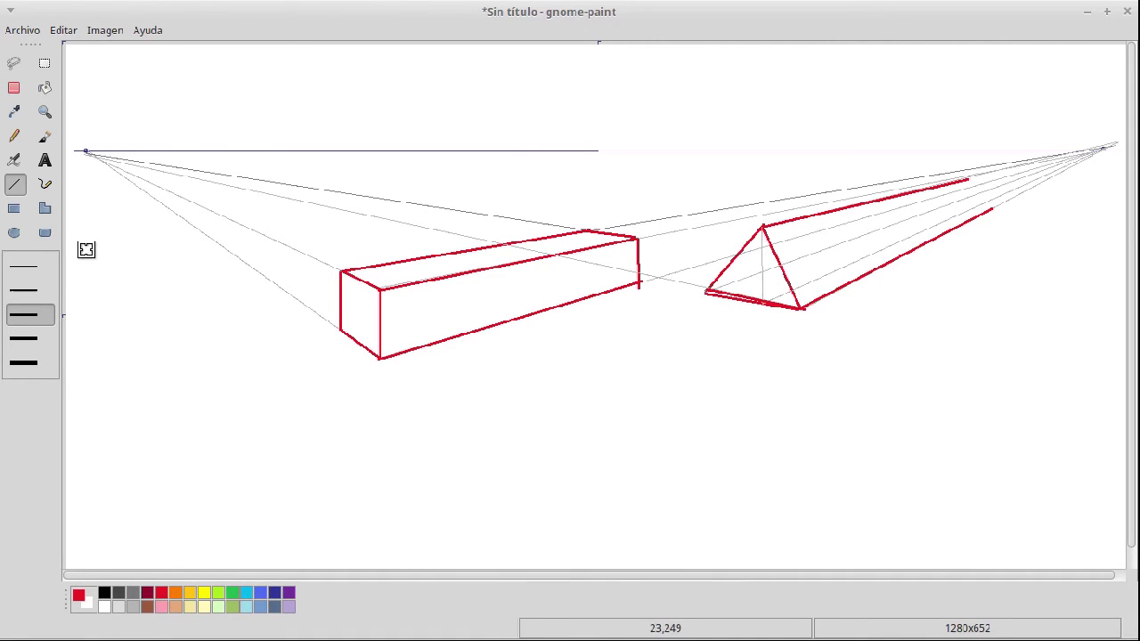
pyautogui.click(14, 93)
pyautogui.moveTo(710, 331)
pyautogui.mouseDown()
pyautogui.moveTo(709, 293)
pyautogui.moveTo(732, 299)
pyautogui.mouseUp()
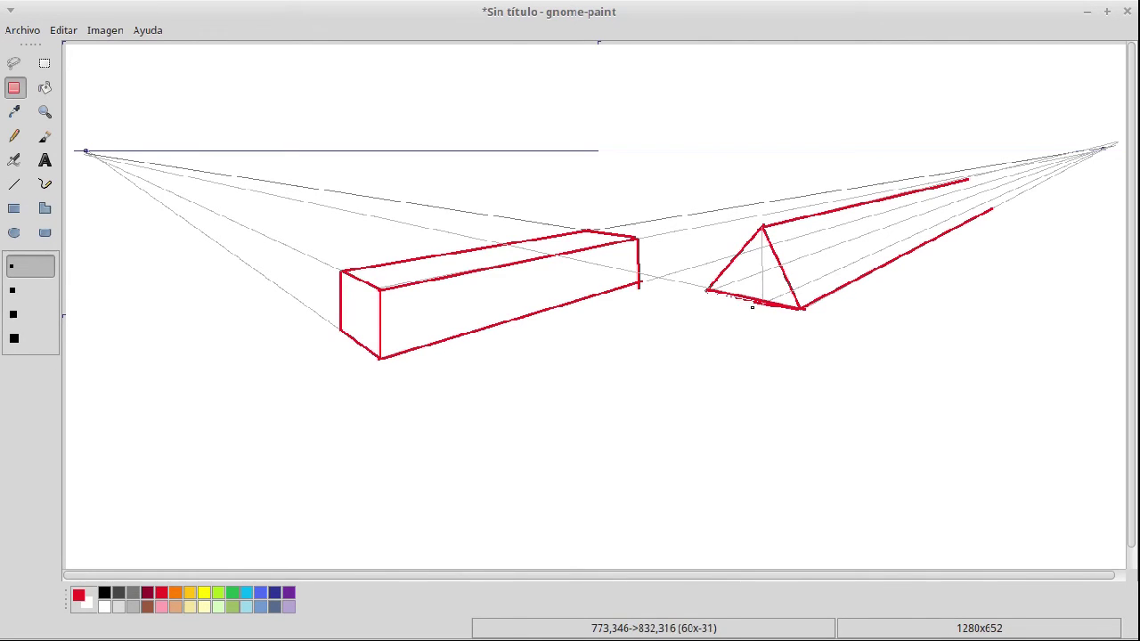
pyautogui.moveTo(753, 306); pyautogui.dragTo(753, 307)
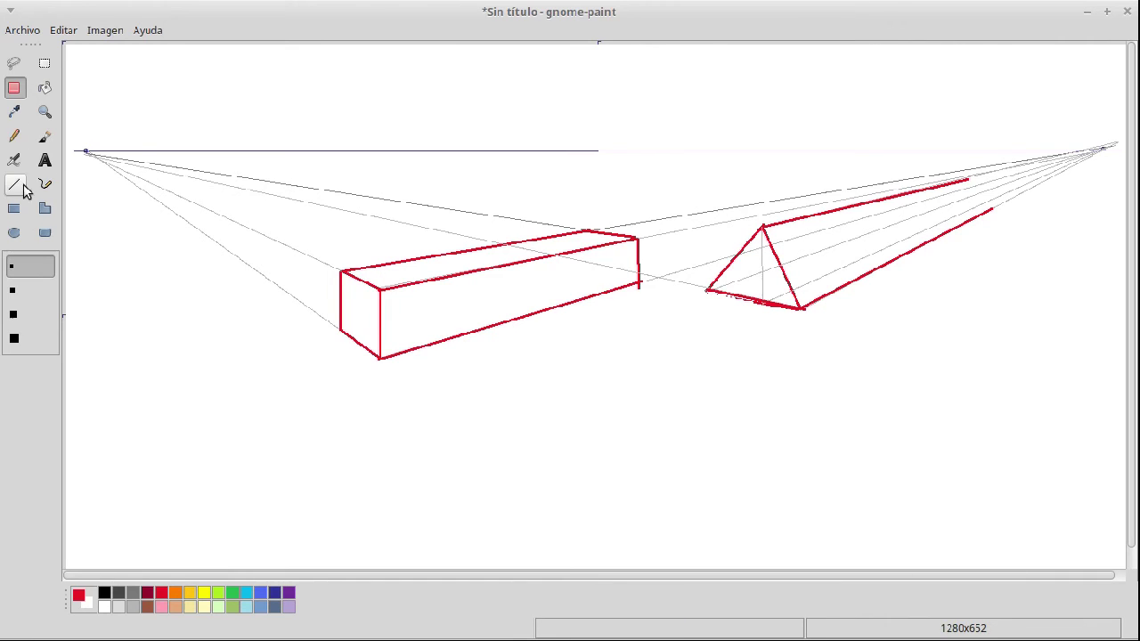
# Step: Draw a thin light-grey guide from the prism's far lower corner to the left vanishing point and a short vertical up to the apex guide
pyautogui.click(15, 186)
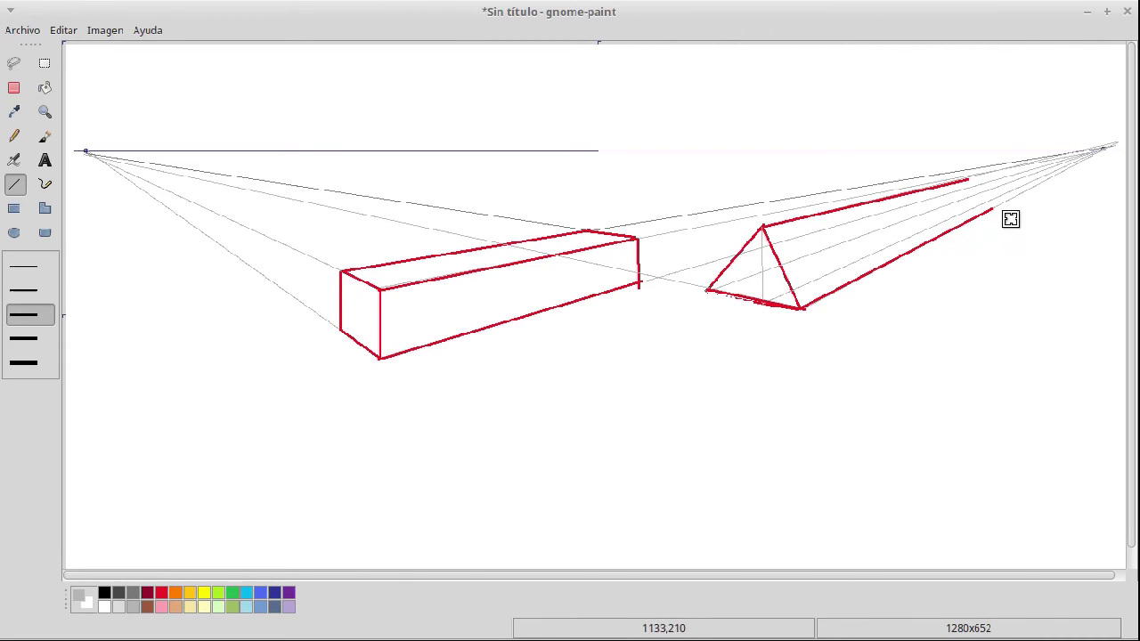
pyautogui.moveTo(990, 208); pyautogui.dragTo(617, 198)
pyautogui.hotkey('ctrl', 'z')
pyautogui.click(26, 267)
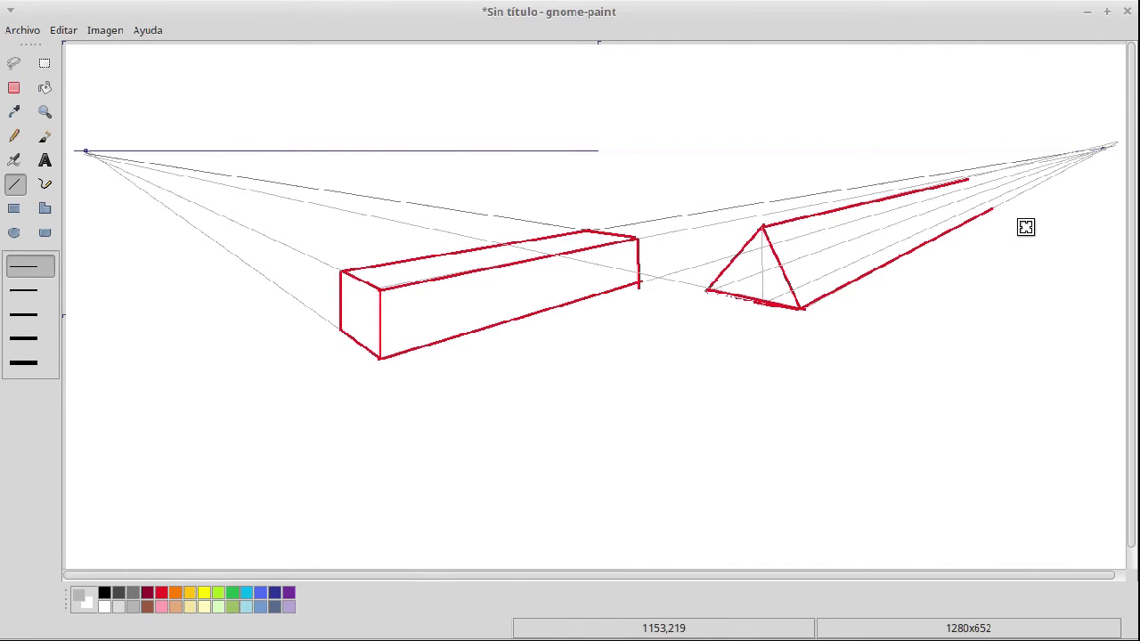
pyautogui.moveTo(992, 207); pyautogui.dragTo(83, 152)
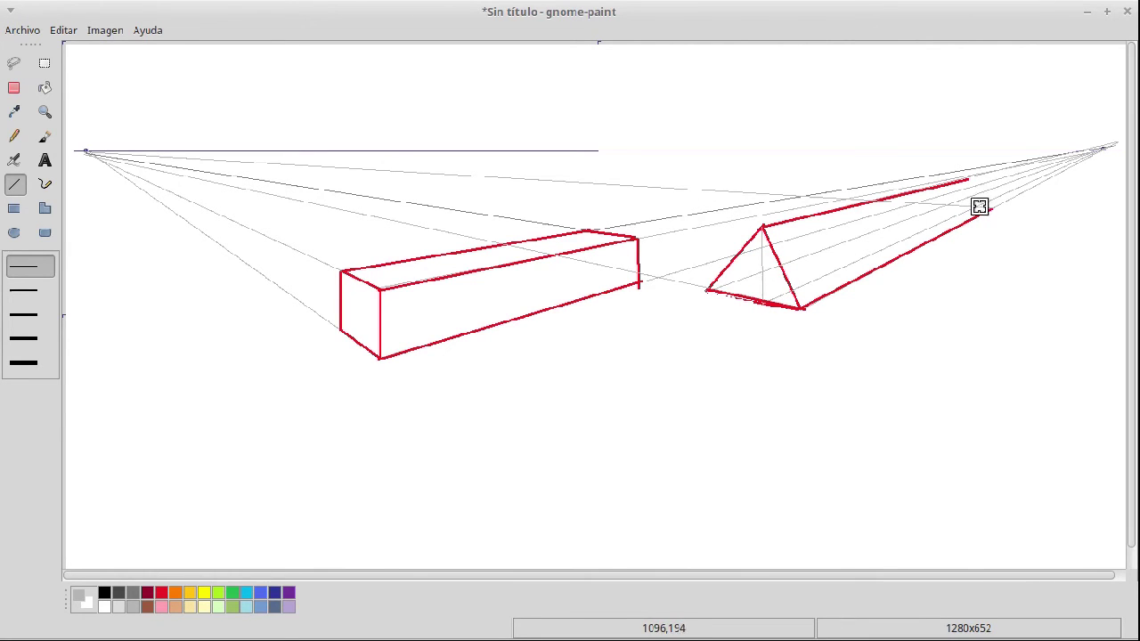
pyautogui.moveTo(973, 206); pyautogui.dragTo(973, 173)
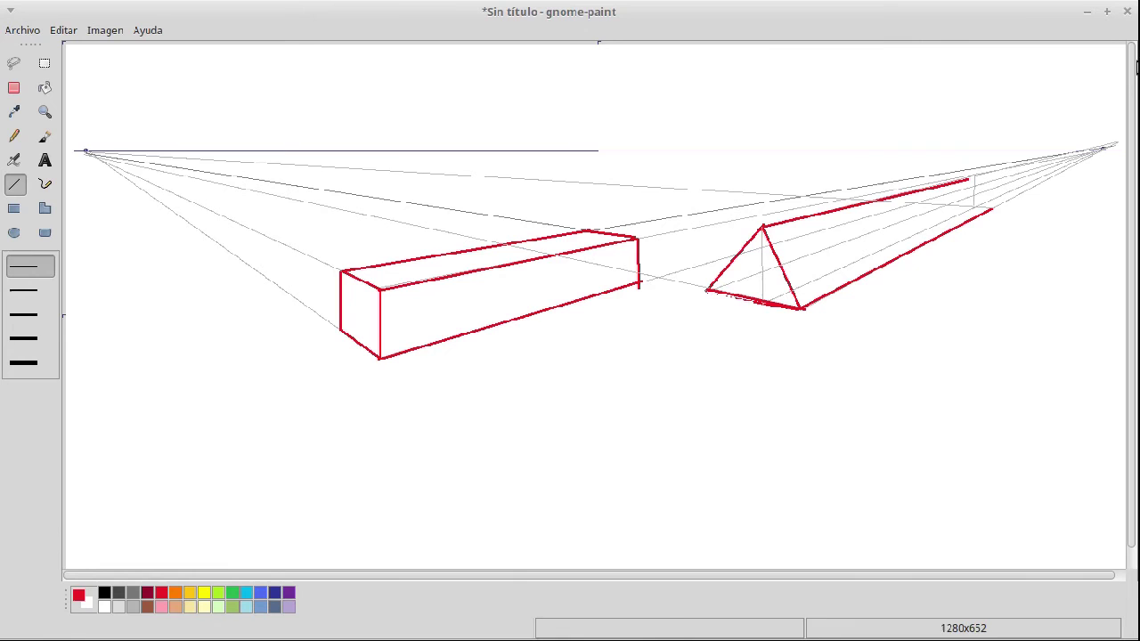
# Step: Extend the prism's apex edge in red to the short vertical and draw the far sloping edge down to the lower corner
pyautogui.moveTo(955, 183); pyautogui.dragTo(976, 175)
pyautogui.click(39, 298)
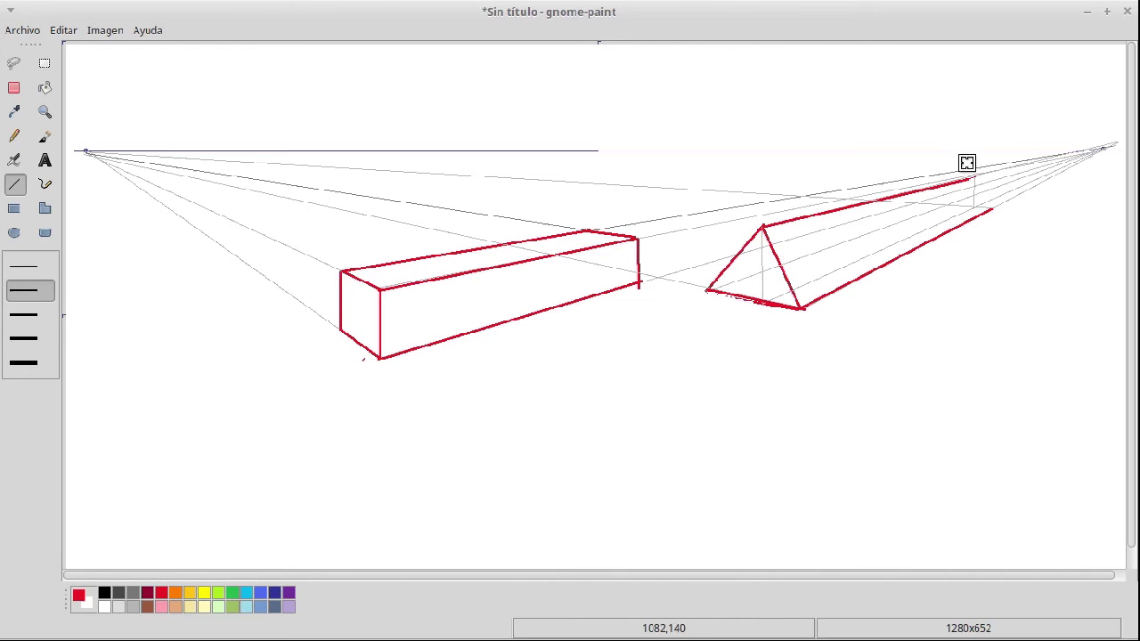
pyautogui.moveTo(964, 180); pyautogui.dragTo(978, 175)
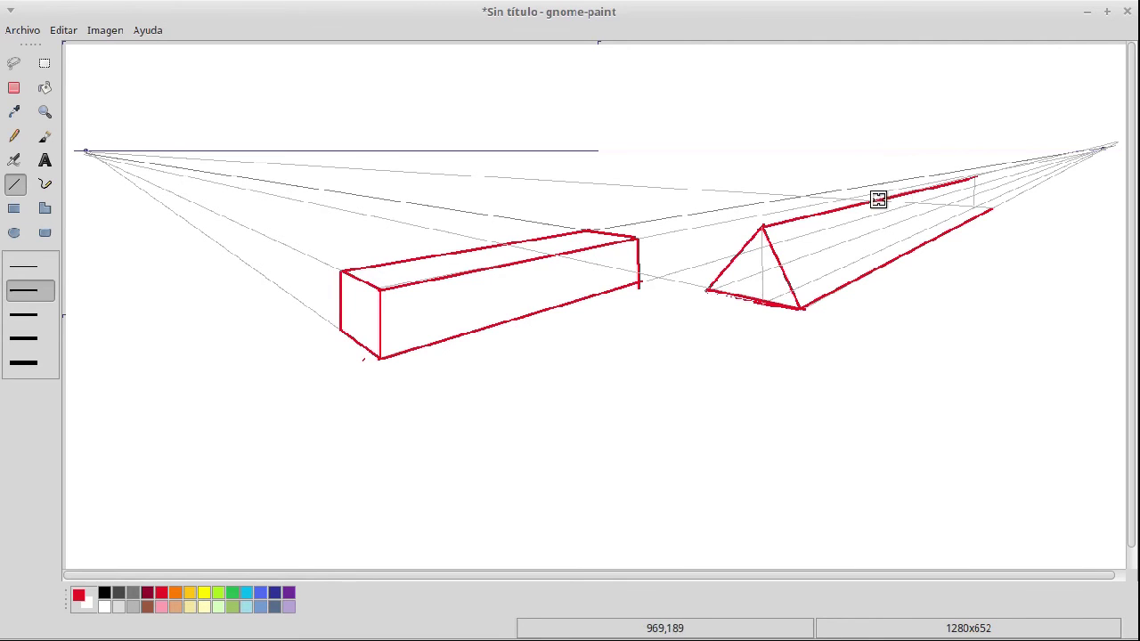
pyautogui.moveTo(974, 176); pyautogui.dragTo(992, 207)
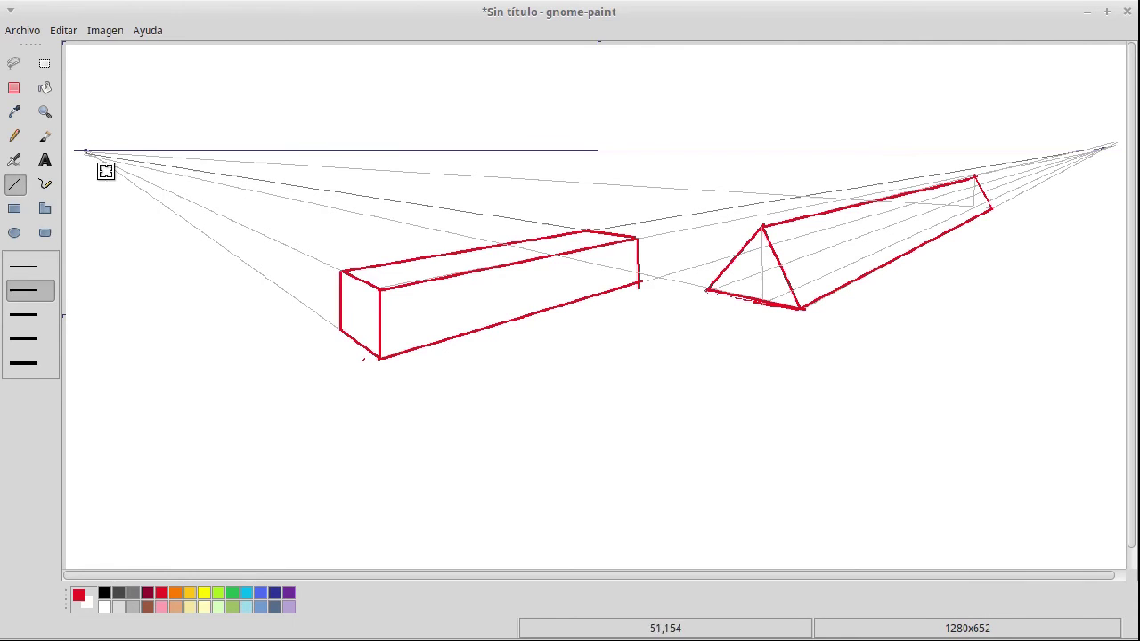
# Step: Draw thin light-grey guides from the left and right vanishing points that cross below and between the box and the prism
pyautogui.moveTo(84, 149); pyautogui.dragTo(255, 287)
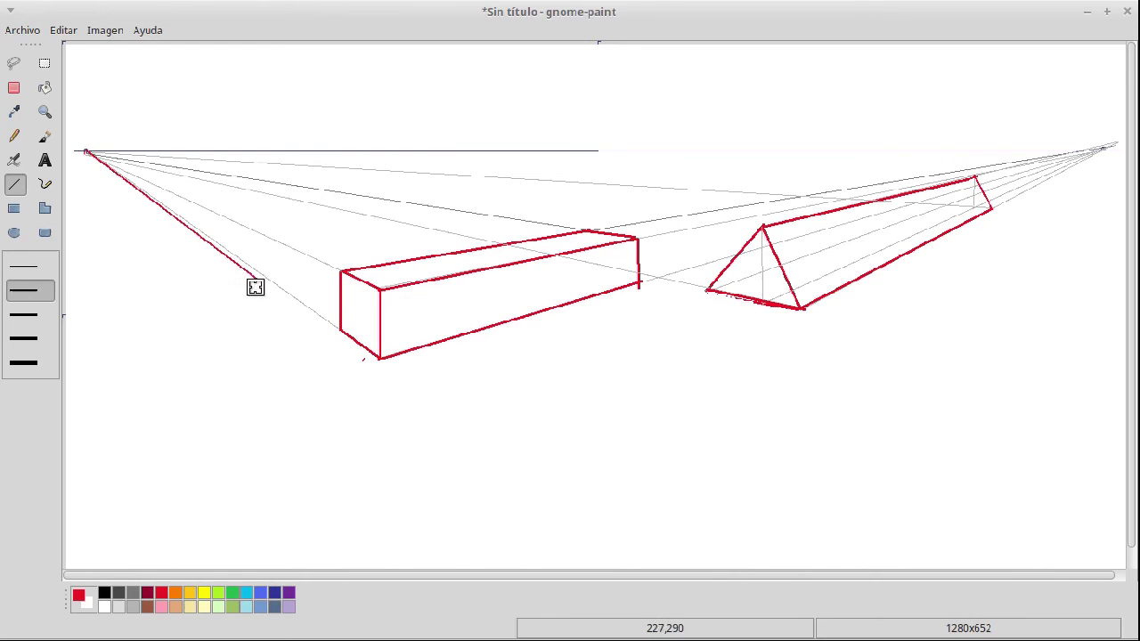
pyautogui.hotkey('ctrl', 'z')
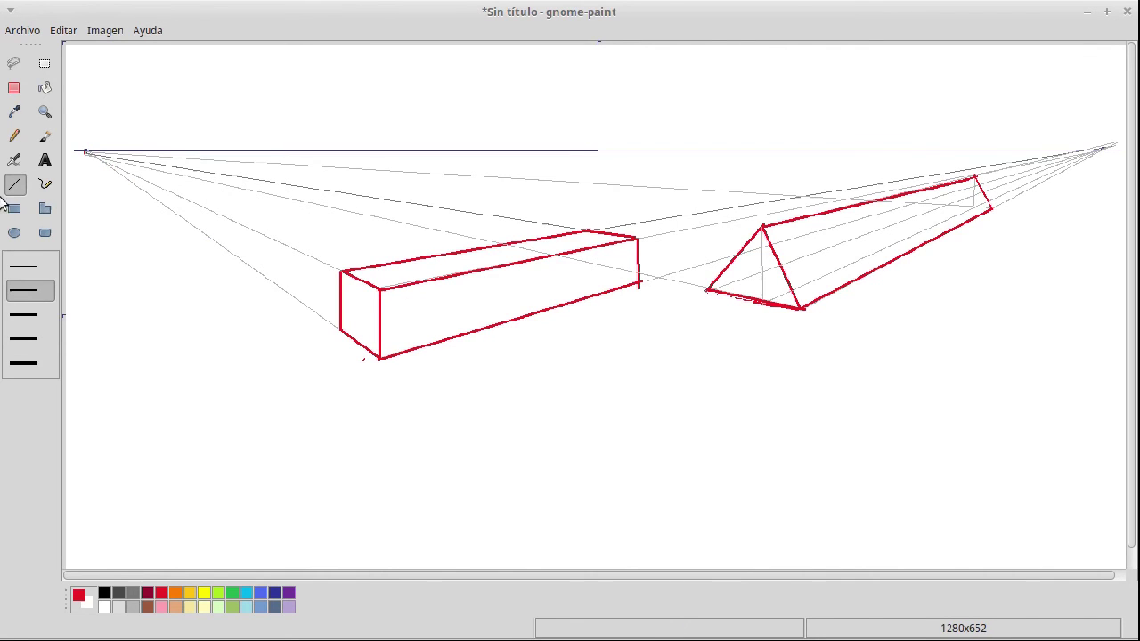
pyautogui.click(29, 266)
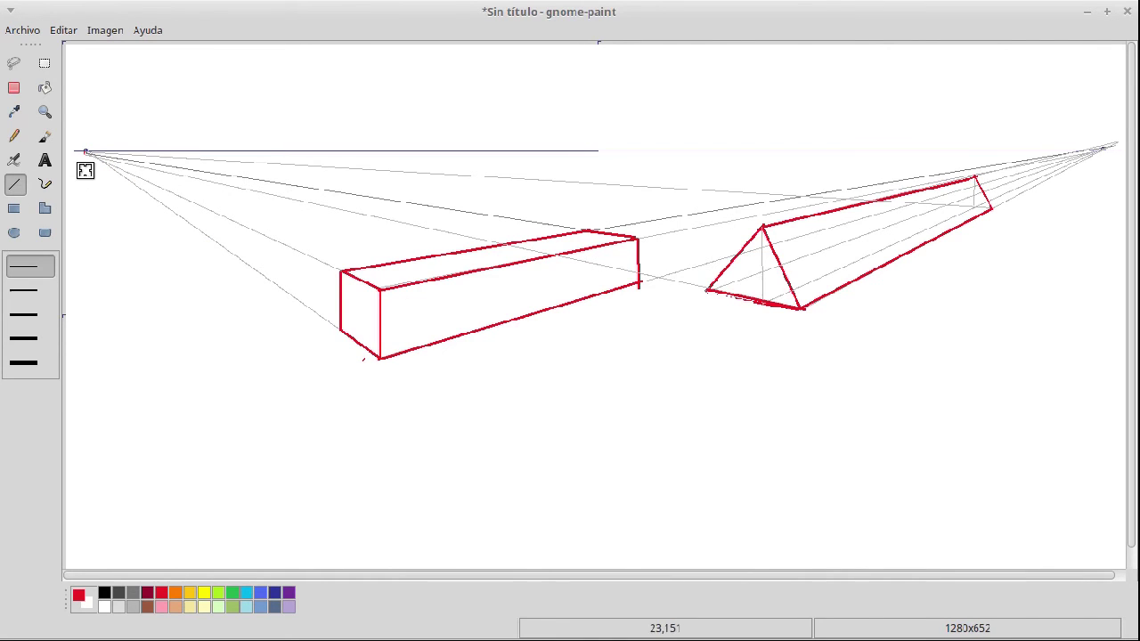
pyautogui.moveTo(83, 149); pyautogui.dragTo(493, 455)
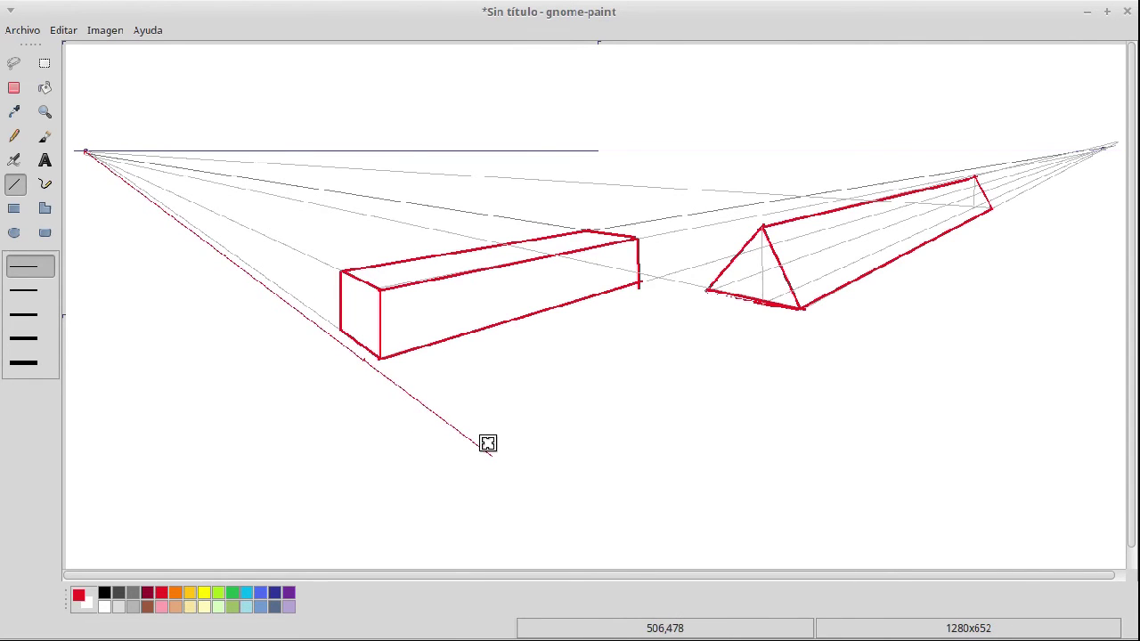
pyautogui.hotkey('ctrl', 'z')
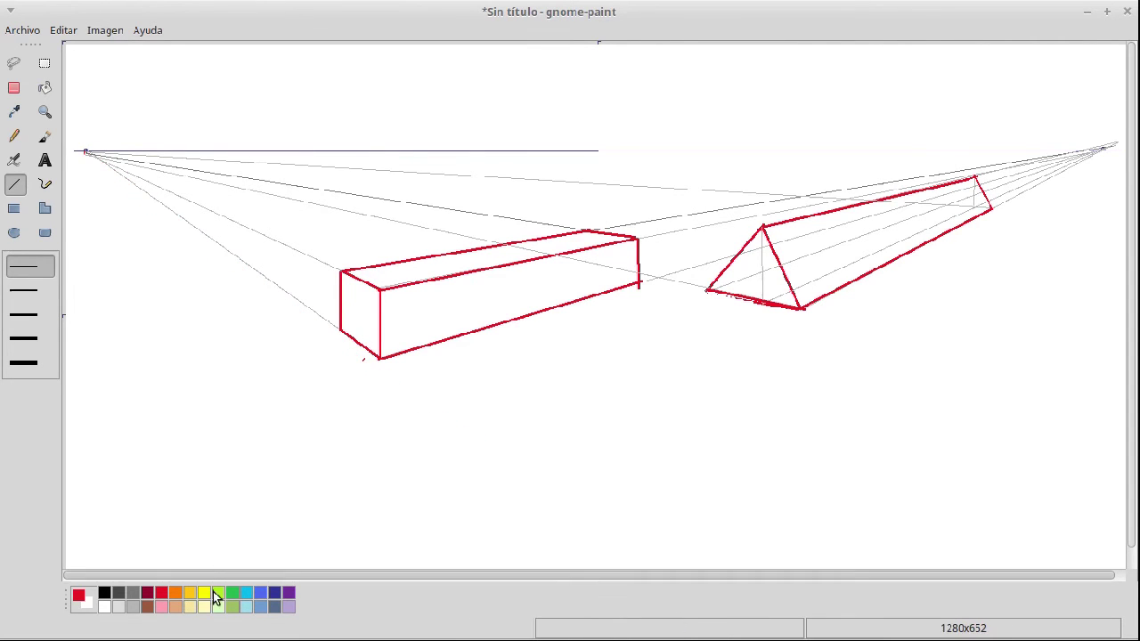
pyautogui.click(135, 607)
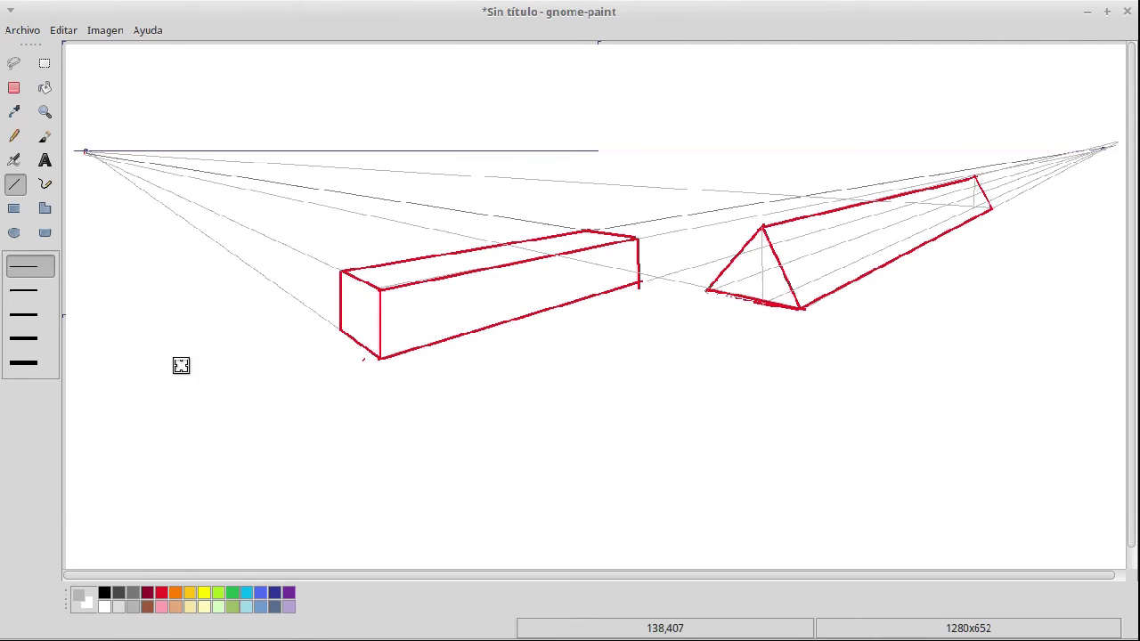
pyautogui.moveTo(84, 152); pyautogui.dragTo(650, 511)
pyautogui.moveTo(1102, 147); pyautogui.dragTo(642, 507)
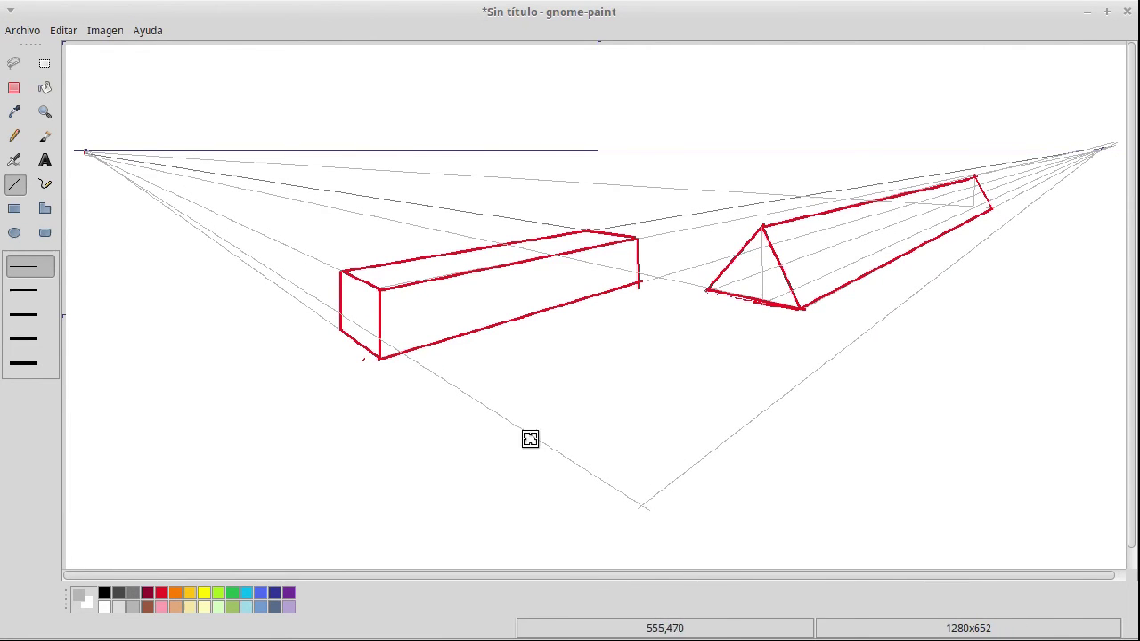
# Step: Close a four-sided base with thin light-grey guides from a point on each crossing guide to the opposite vanishing point
pyautogui.click(524, 429)
pyautogui.moveTo(523, 433); pyautogui.dragTo(1112, 142)
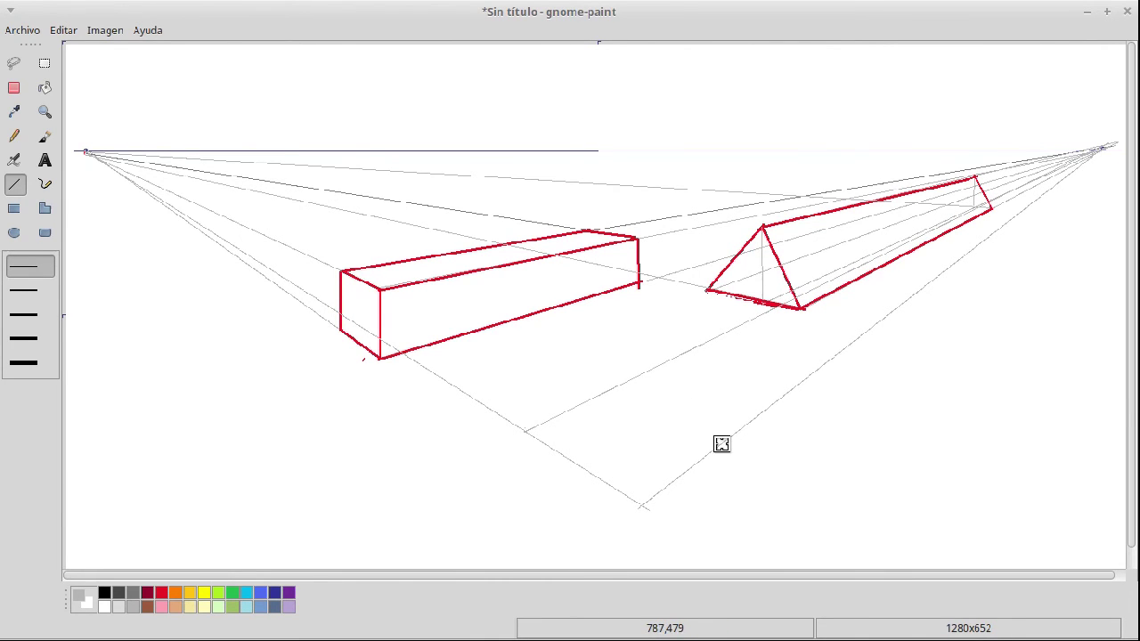
pyautogui.moveTo(725, 442); pyautogui.dragTo(144, 182)
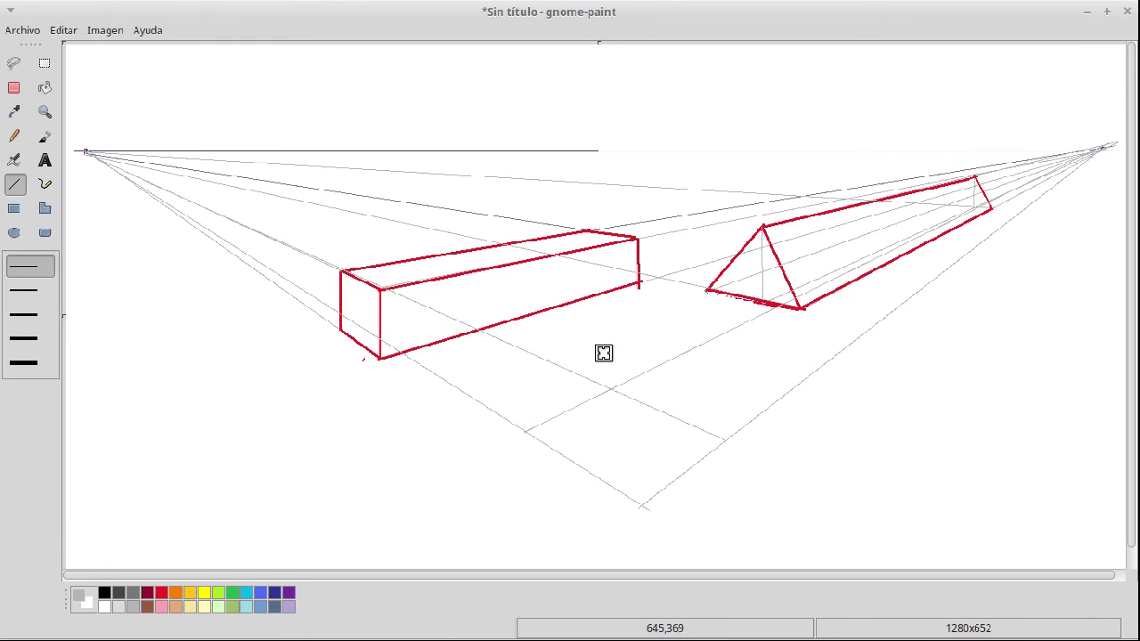
pyautogui.hotkey('ctrl', 'z')
pyautogui.moveTo(749, 422); pyautogui.dragTo(88, 154)
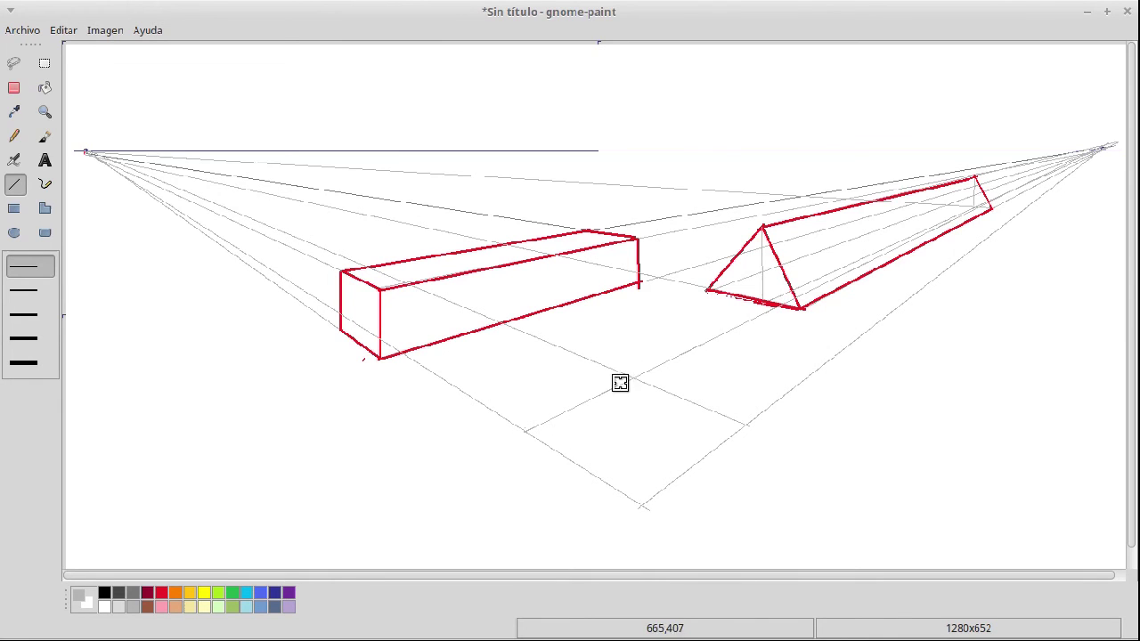
# Step: Draw both diagonals of the four-sided base in thin light grey and a vertical from their crossing to just below the horizon
pyautogui.moveTo(632, 378); pyautogui.dragTo(642, 506)
pyautogui.moveTo(525, 433); pyautogui.dragTo(748, 425)
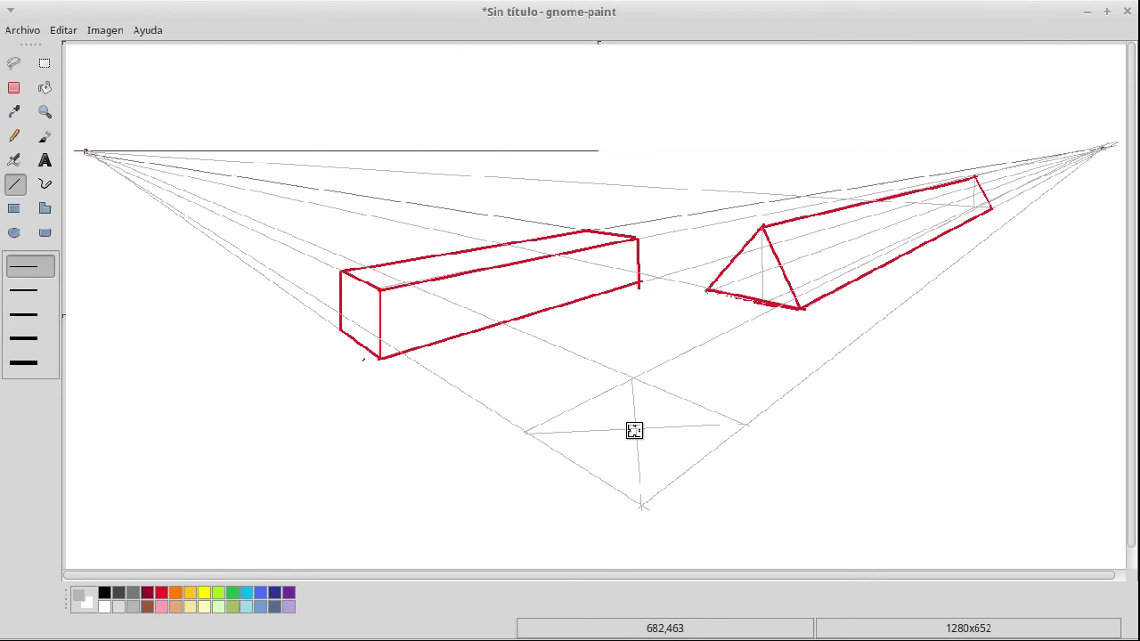
pyautogui.moveTo(635, 431); pyautogui.dragTo(641, 168)
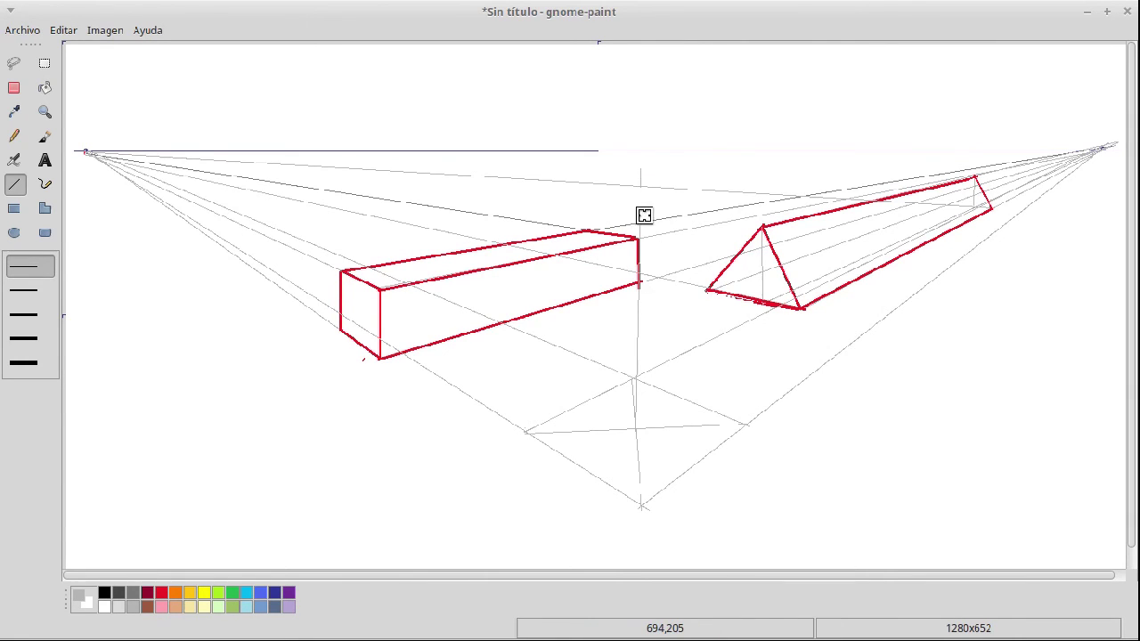
pyautogui.moveTo(634, 430); pyautogui.dragTo(638, 162)
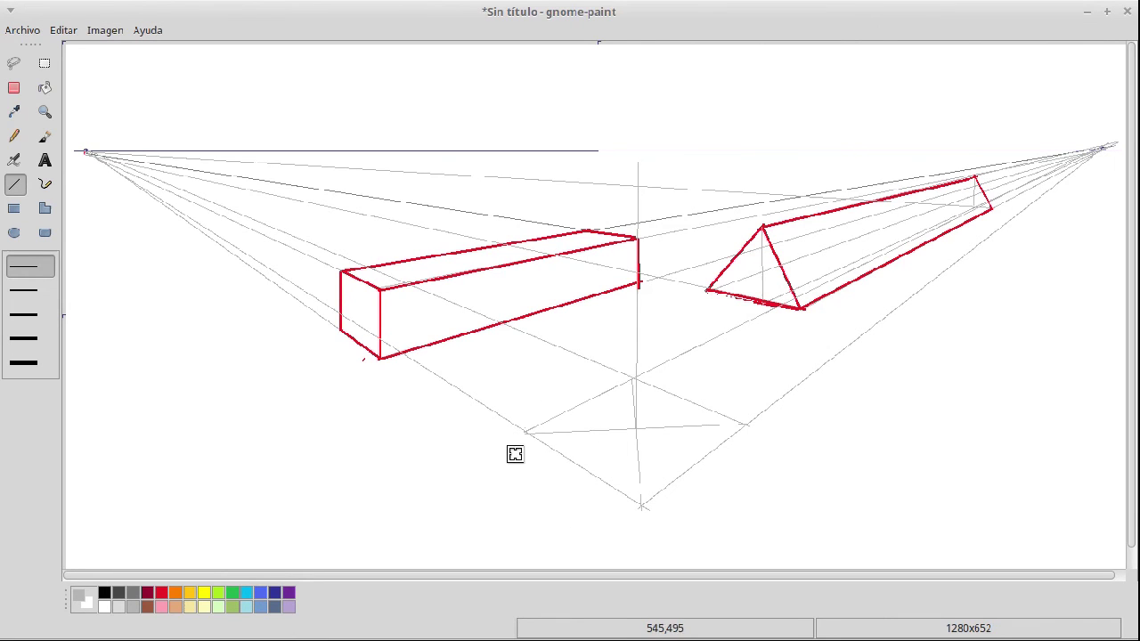
# Step: Trace the pyramid in medium-thick red: the two front base edges and three edges from their corners to an apex on the vertical
pyautogui.click(24, 312)
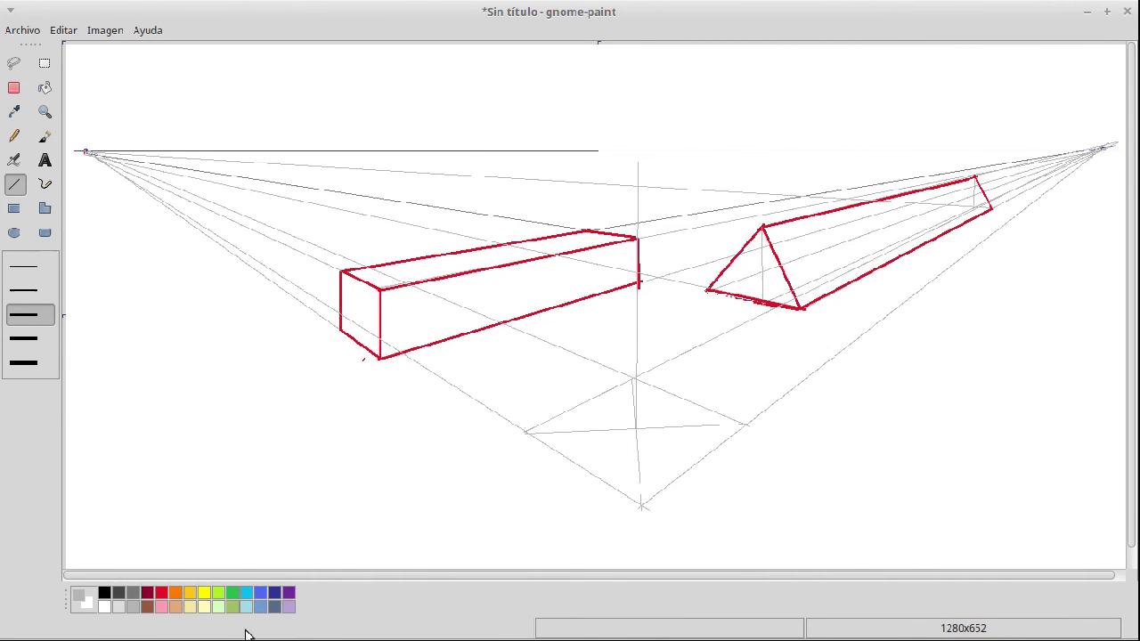
pyautogui.click(162, 593)
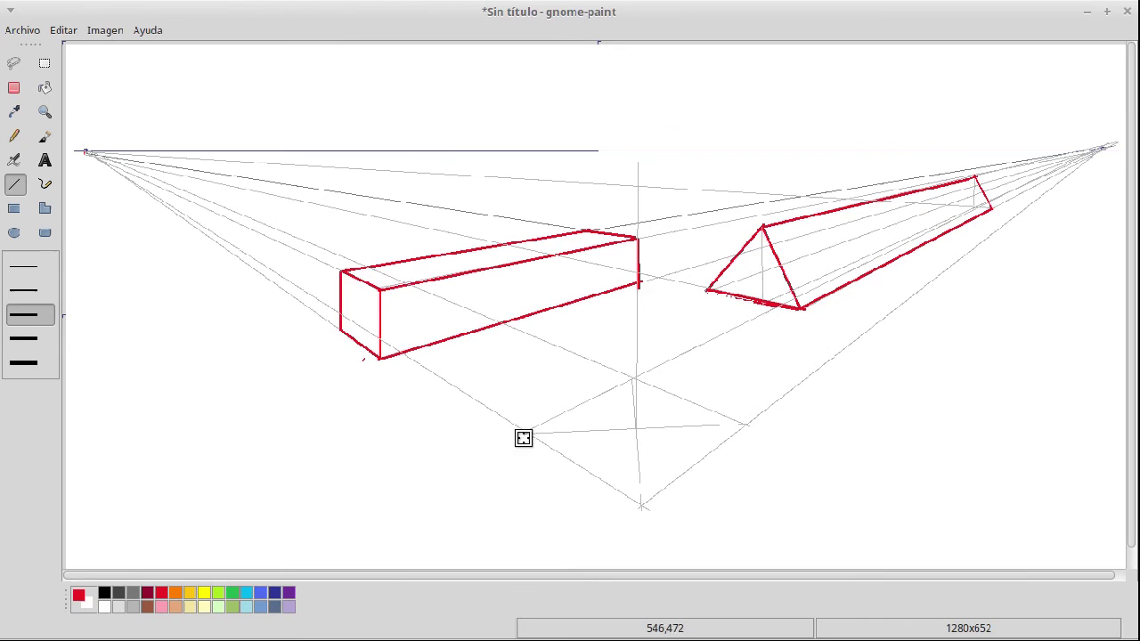
pyautogui.moveTo(526, 431); pyautogui.dragTo(738, 430)
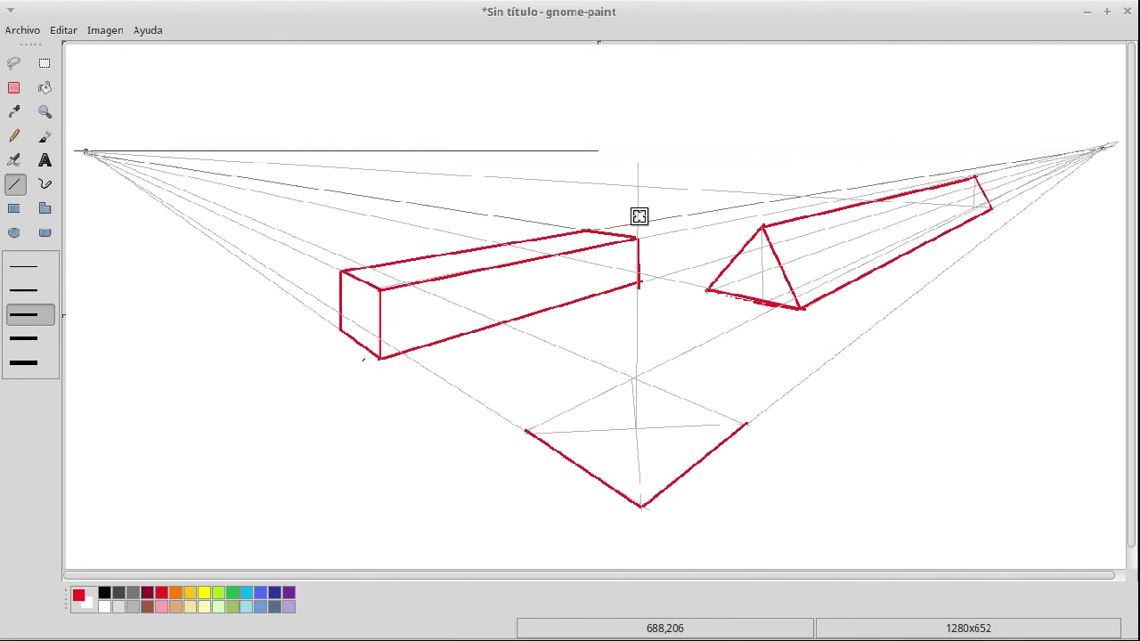
pyautogui.moveTo(637, 219); pyautogui.dragTo(641, 504)
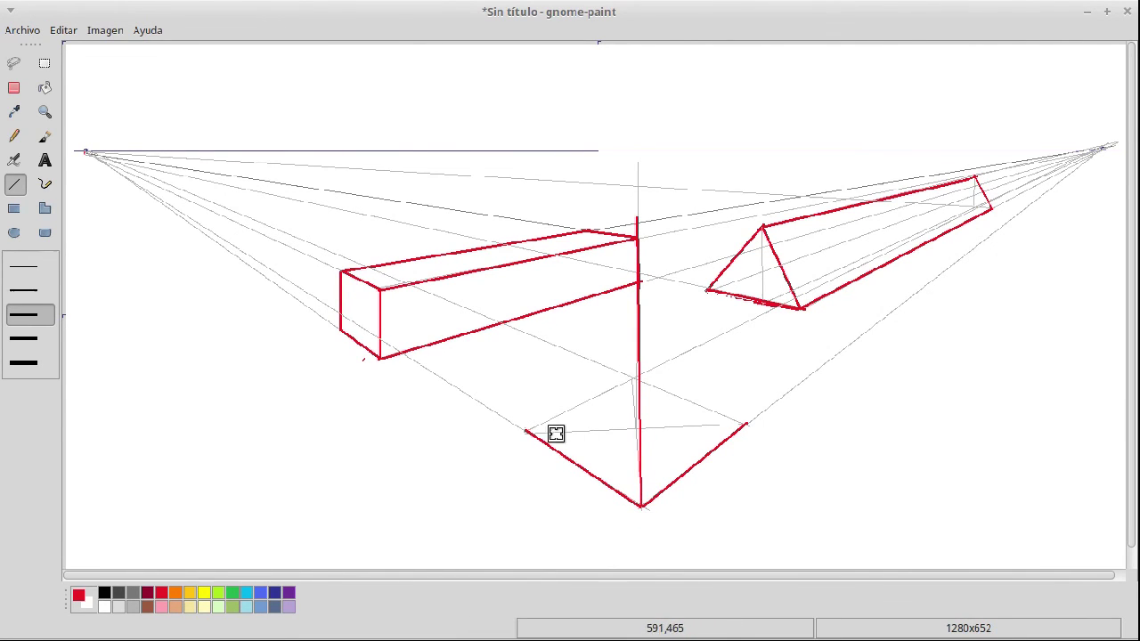
pyautogui.moveTo(526, 430); pyautogui.dragTo(638, 218)
pyautogui.moveTo(741, 421); pyautogui.dragTo(638, 220)
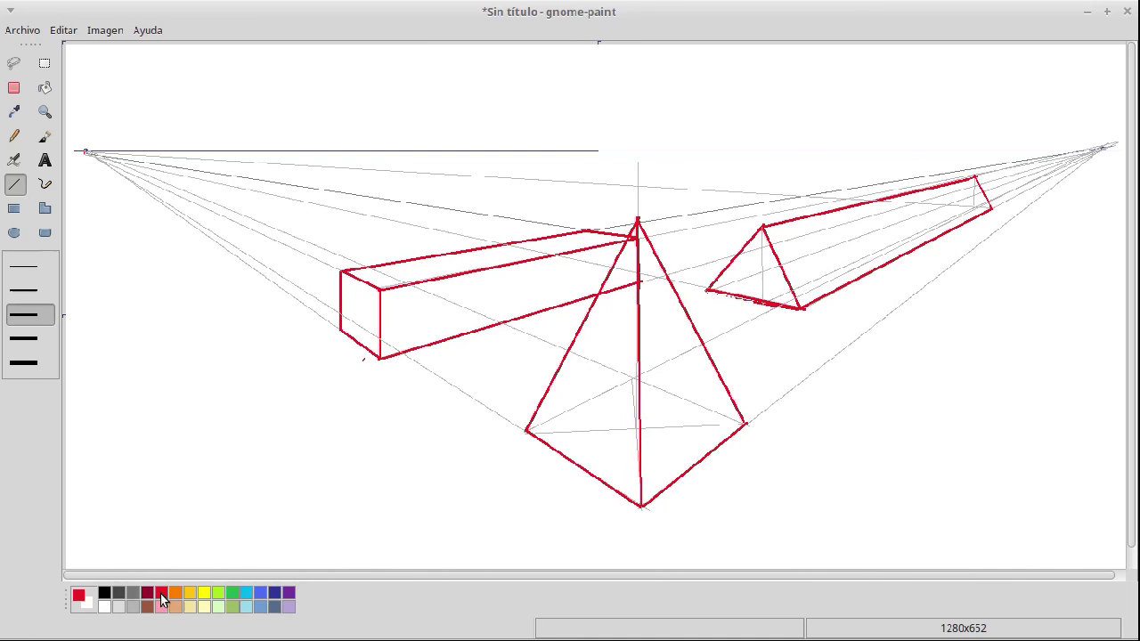
# Step: Draw the prism's inner base edge in medium-thick red from the triangle's left corner along its guide to the triangle's right side
pyautogui.click(133, 608)
pyautogui.click(157, 594)
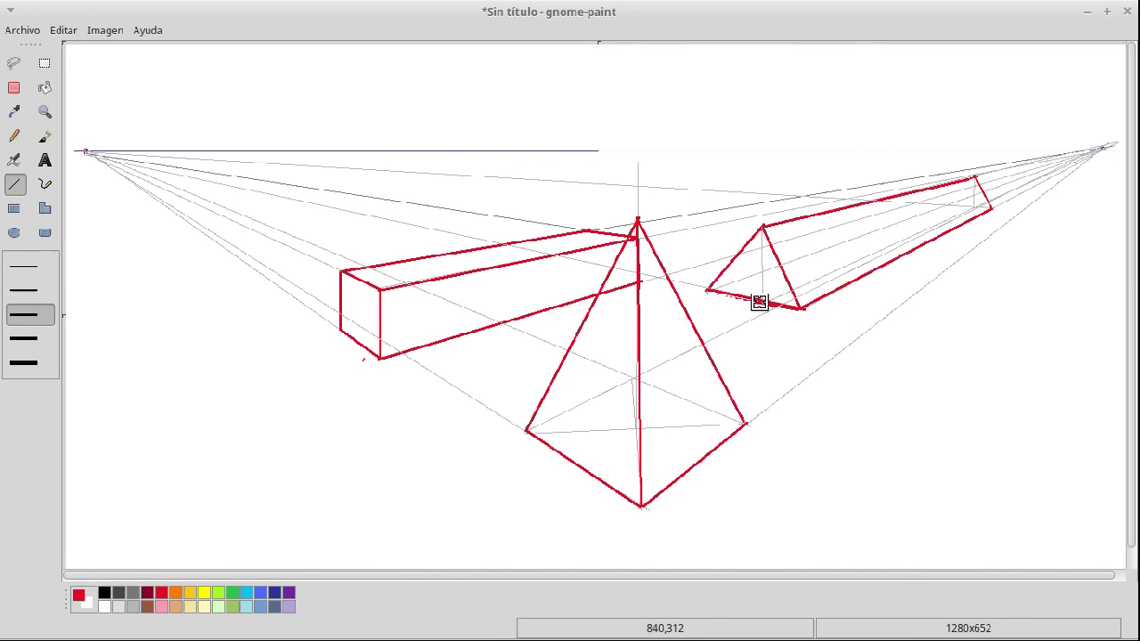
pyautogui.moveTo(709, 289); pyautogui.dragTo(782, 264)
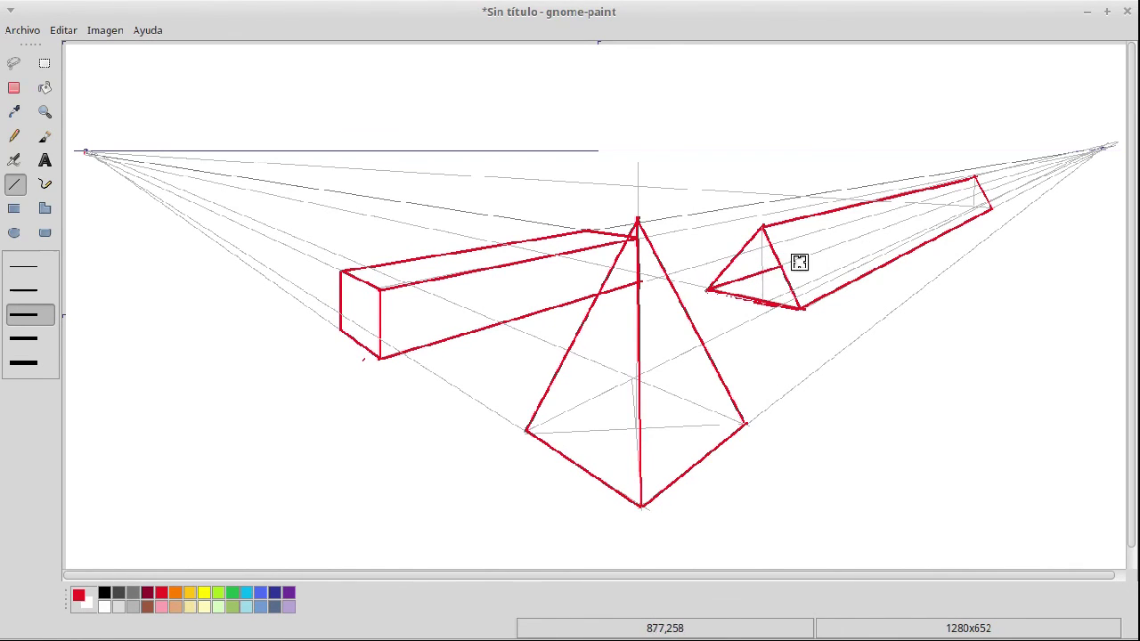
# Step: Draw a thin light-grey guide from the box's lower left corner to the right vanishing point
pyautogui.click(132, 609)
pyautogui.click(28, 266)
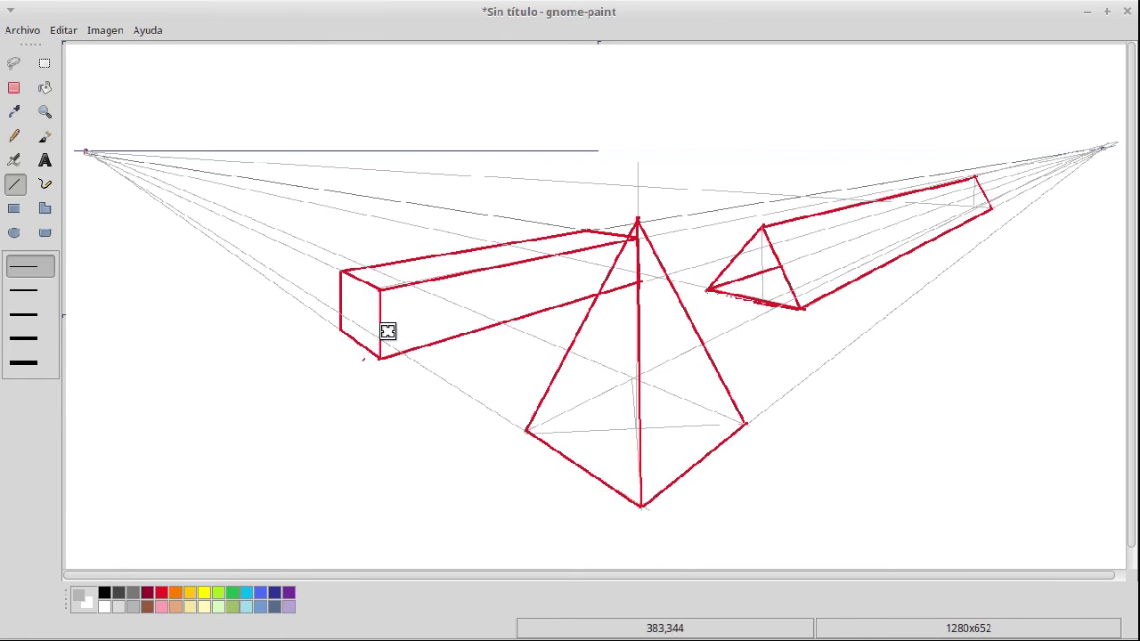
pyautogui.moveTo(335, 329); pyautogui.dragTo(1117, 146)
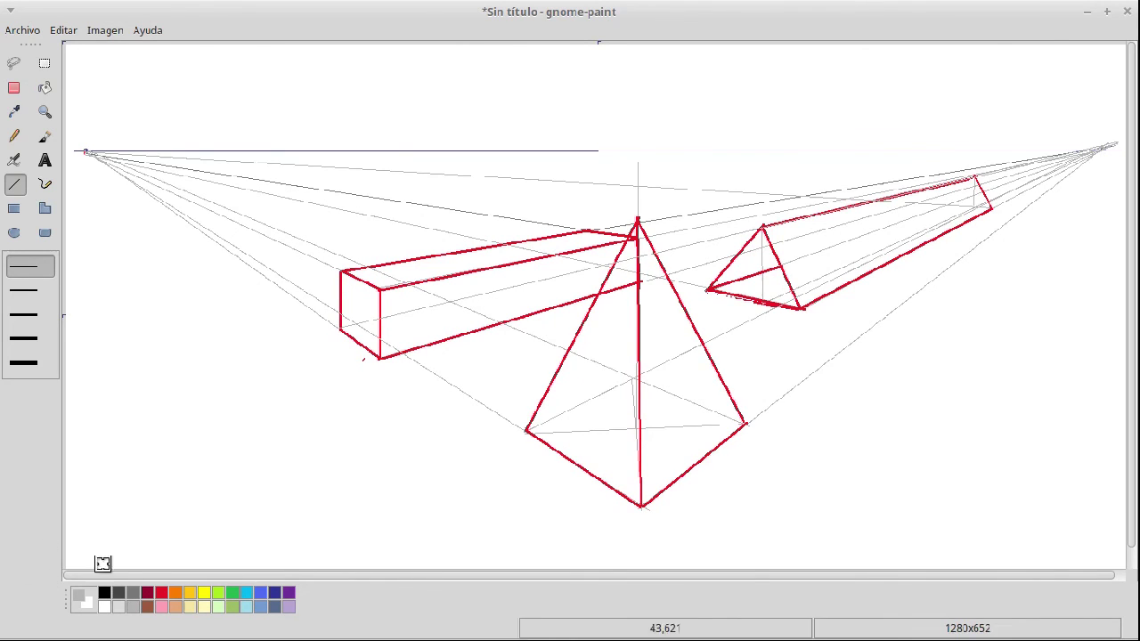
# Step: Trace the box's inner base edge in medium-thick red up to its front vertical and retrace the prism's lower receding edge
pyautogui.click(33, 317)
pyautogui.moveTo(340, 328); pyautogui.dragTo(380, 320)
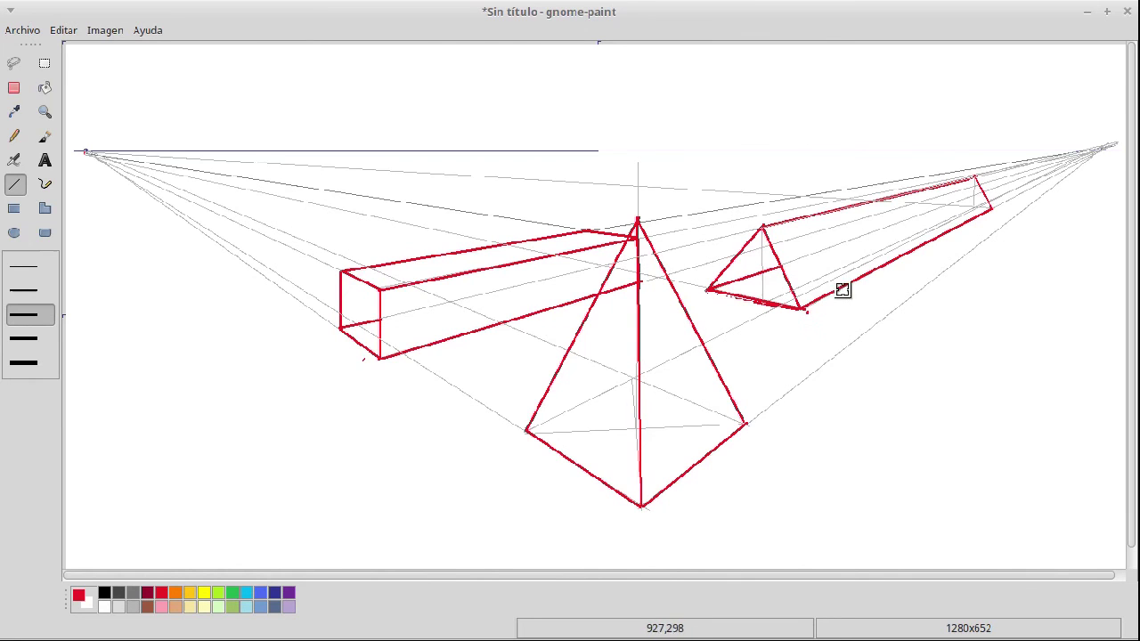
pyautogui.moveTo(984, 200); pyautogui.dragTo(991, 209)
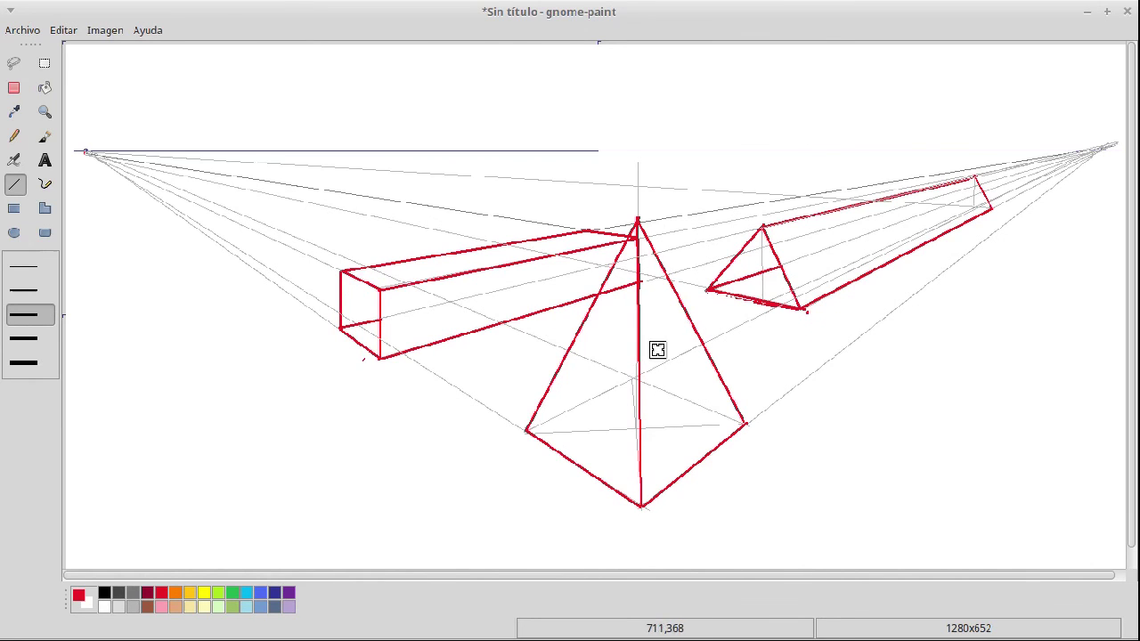